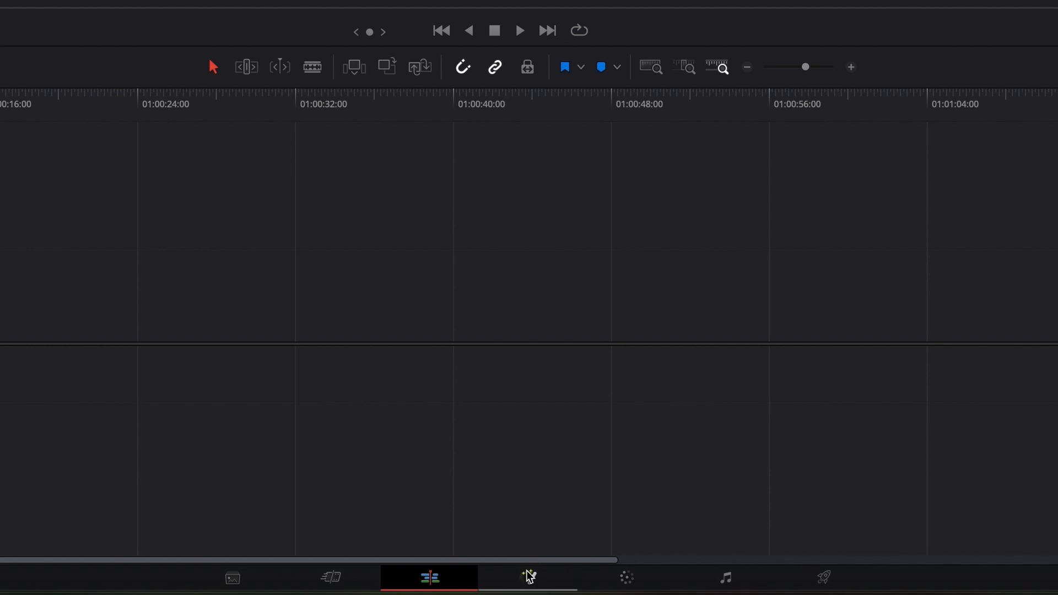
# Open the Fusion page and build a node chain from a Text node through a Merge node to MediaOut1.
pyautogui.click(530, 581)
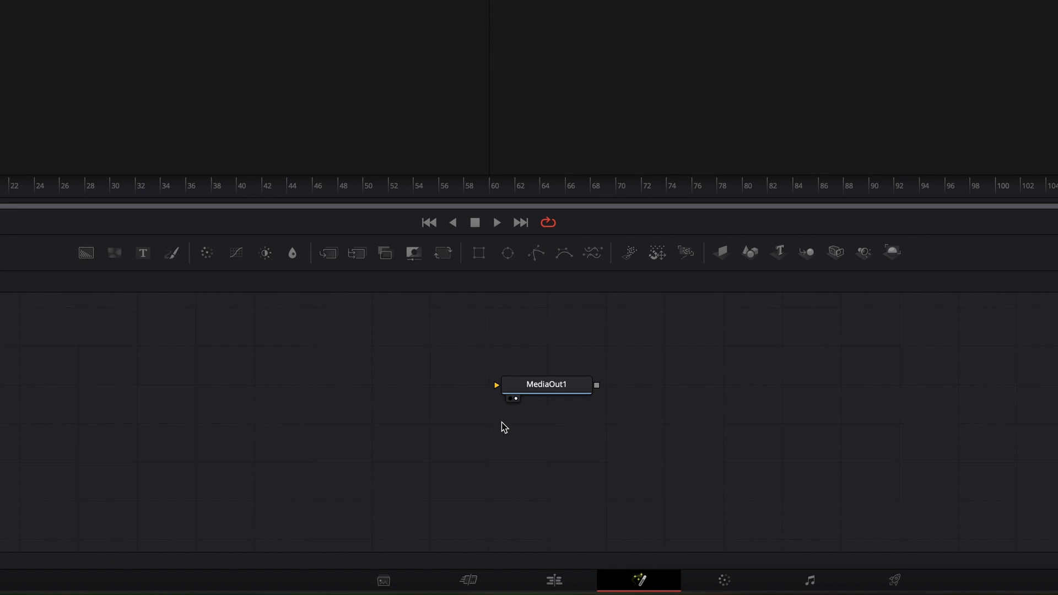
pyautogui.moveTo(329, 256); pyautogui.dragTo(352, 395)
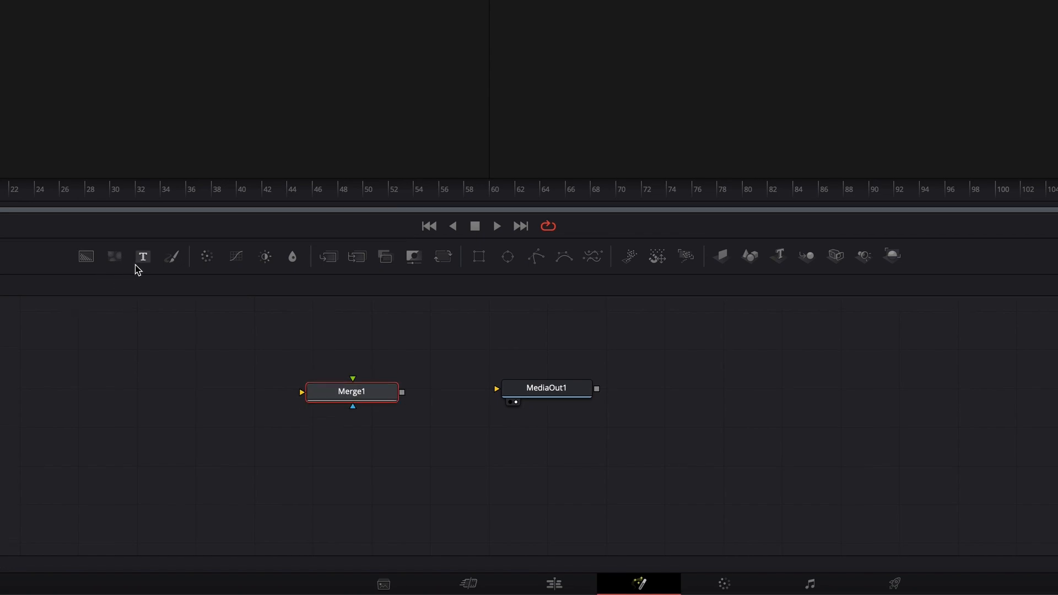
pyautogui.moveTo(143, 256); pyautogui.dragTo(302, 405)
pyautogui.moveTo(234, 394); pyautogui.dragTo(232, 398)
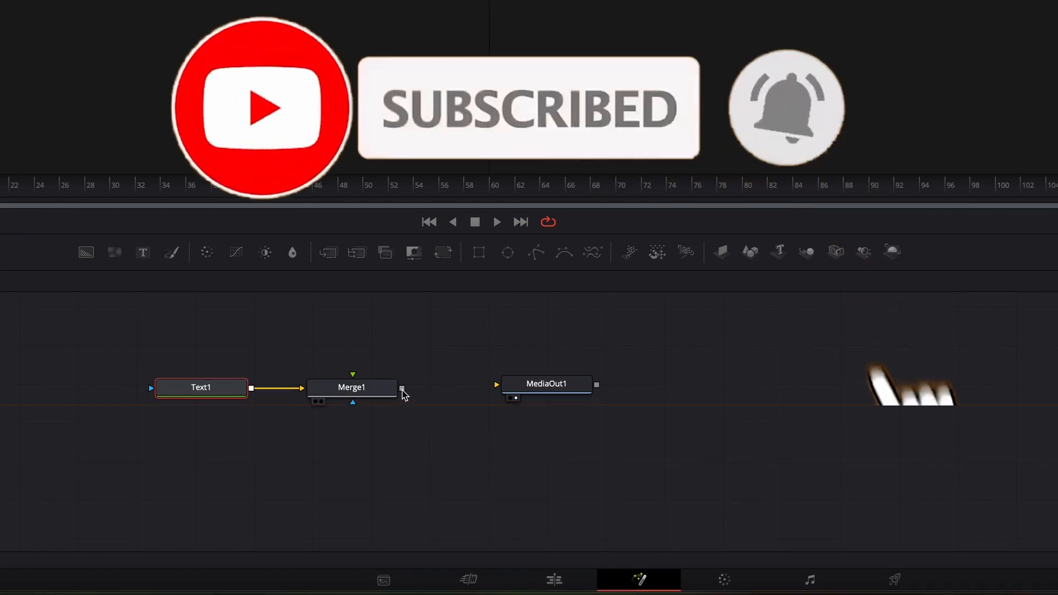
pyautogui.moveTo(408, 389); pyautogui.dragTo(496, 386)
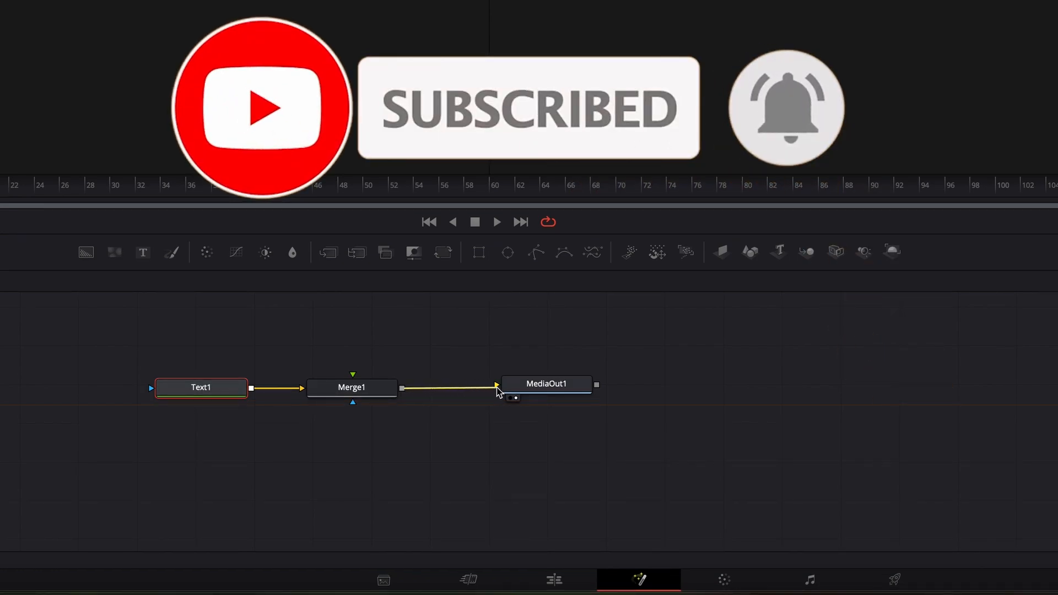
pyautogui.click(530, 395)
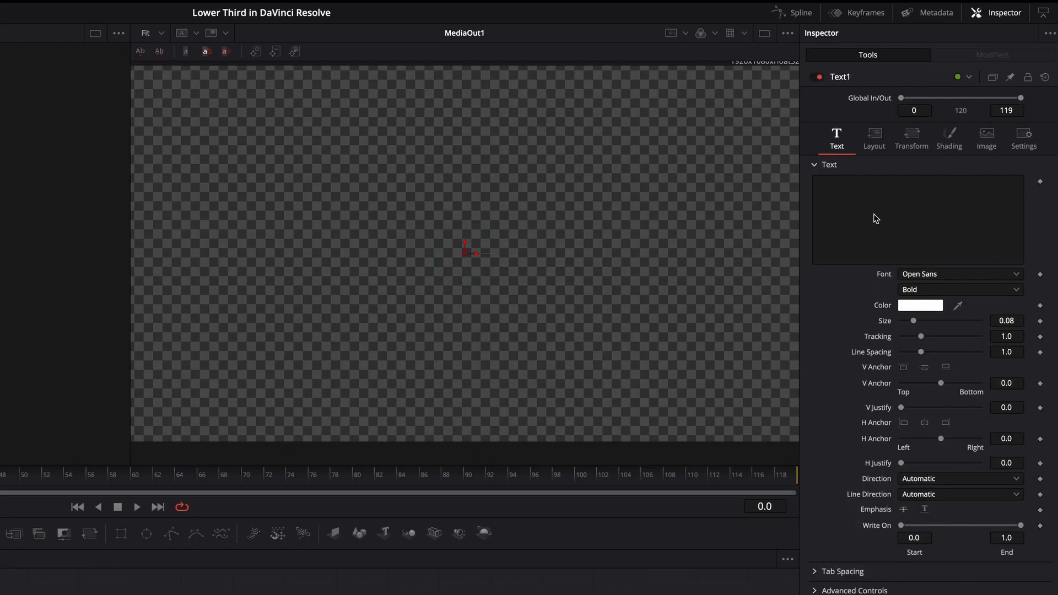
# Enter the person's full name as the content of the Text1 node.
pyautogui.click(875, 218)
pyautogui.write('Br')
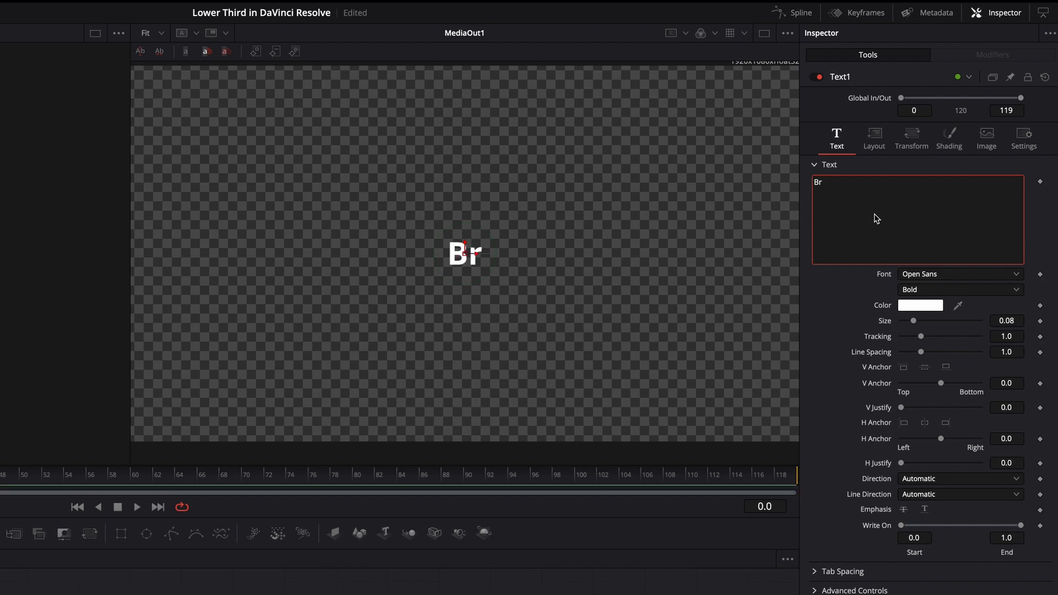
pyautogui.write('uce Banner')
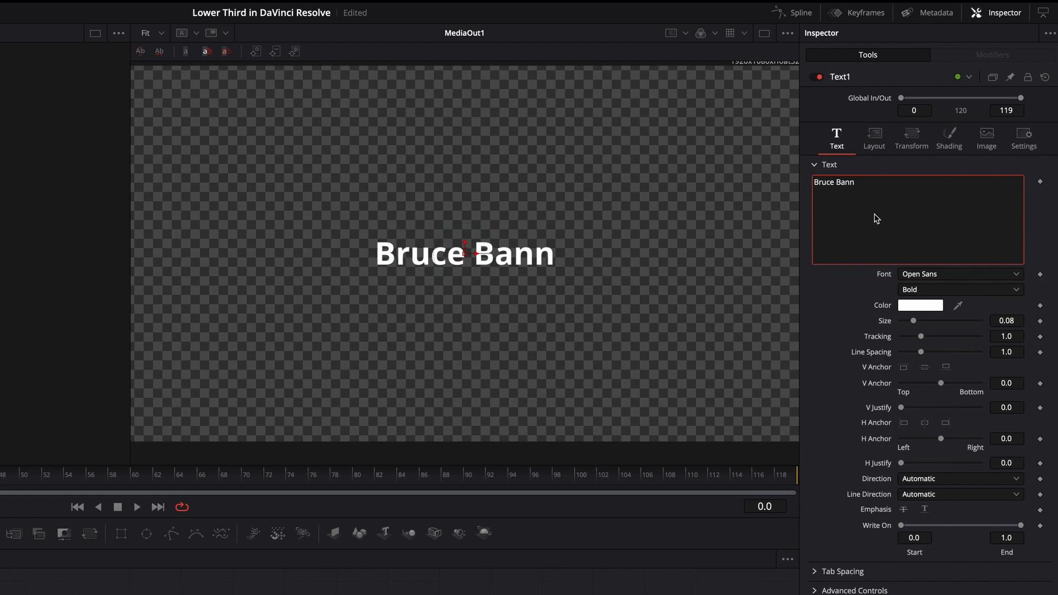
# Set the name's font to Abril Fatface and reduce its size to 0.0591.
pyautogui.click(1016, 274)
pyautogui.scroll(15, 936, 385)
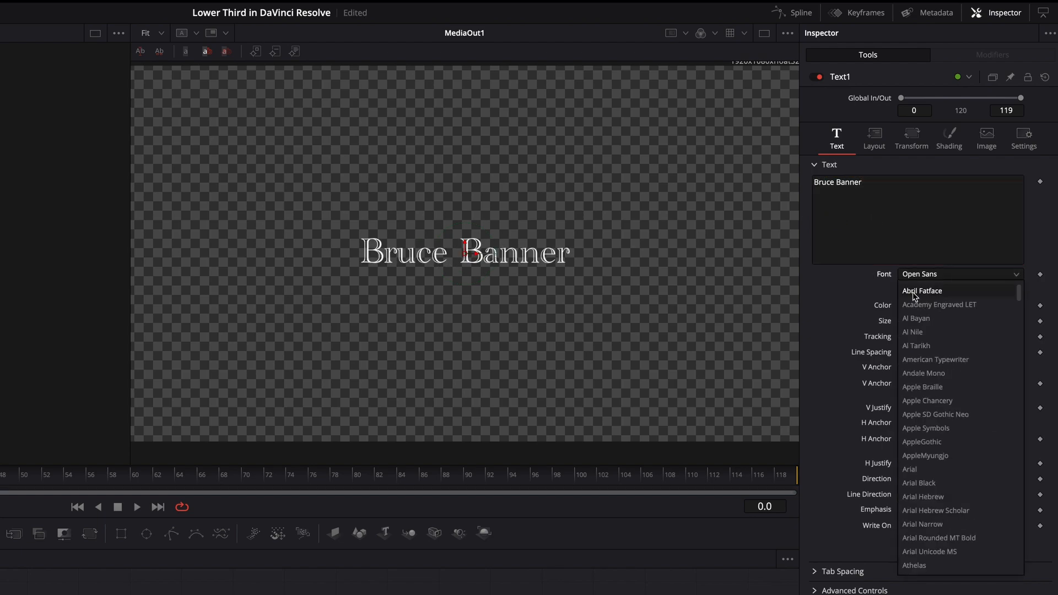
pyautogui.moveTo(1018, 295)
pyautogui.mouseDown()
pyautogui.moveTo(1020, 321)
pyautogui.moveTo(1019, 277)
pyautogui.mouseUp()
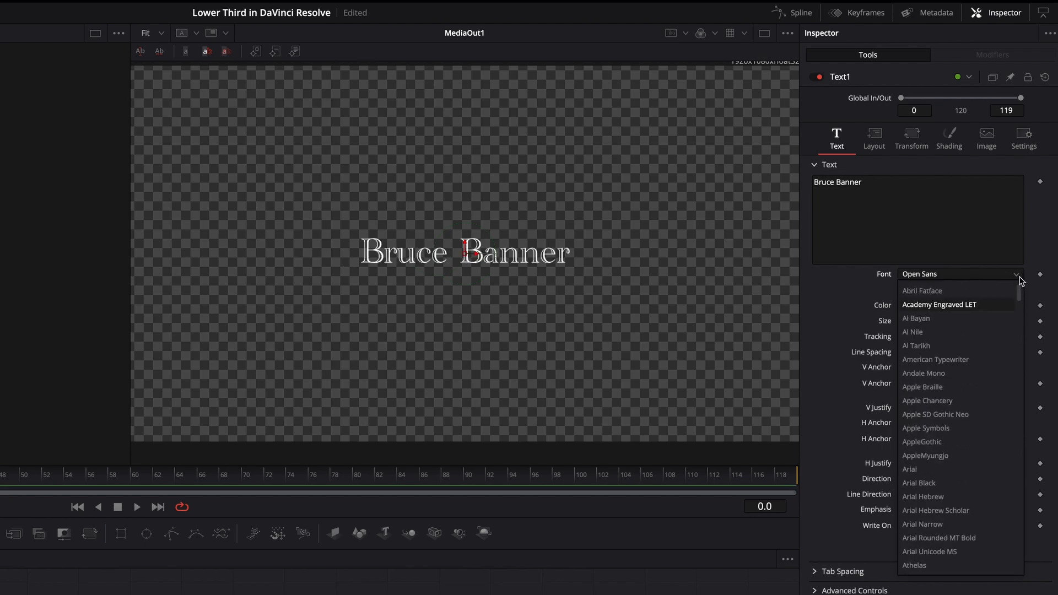
pyautogui.click(936, 291)
pyautogui.moveTo(915, 325); pyautogui.dragTo(907, 325)
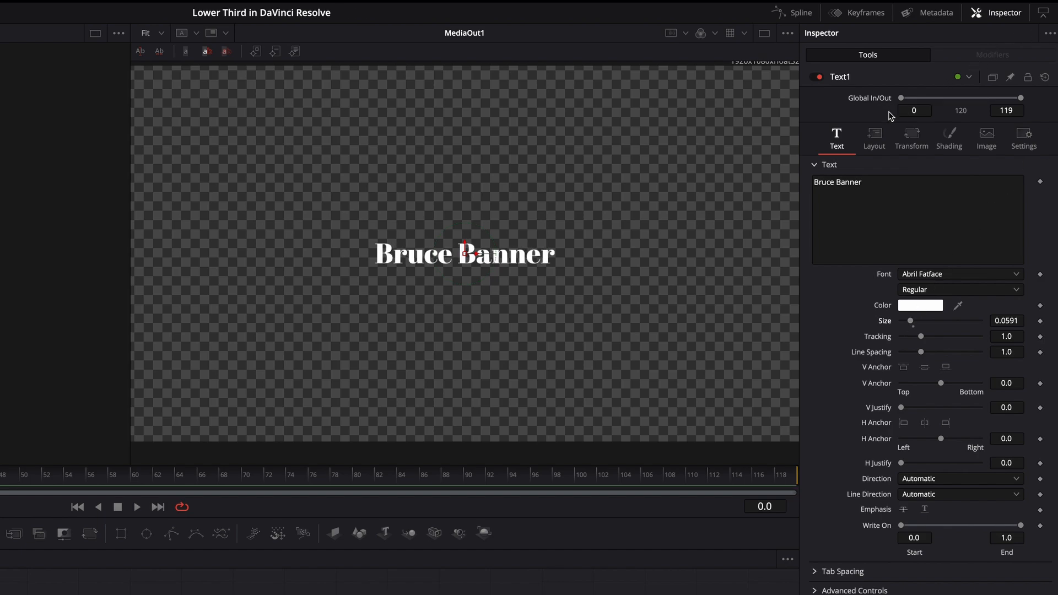
# Move the text to the lower-third area with its layout center at X 0.224, Y 0.278.
pyautogui.click(874, 148)
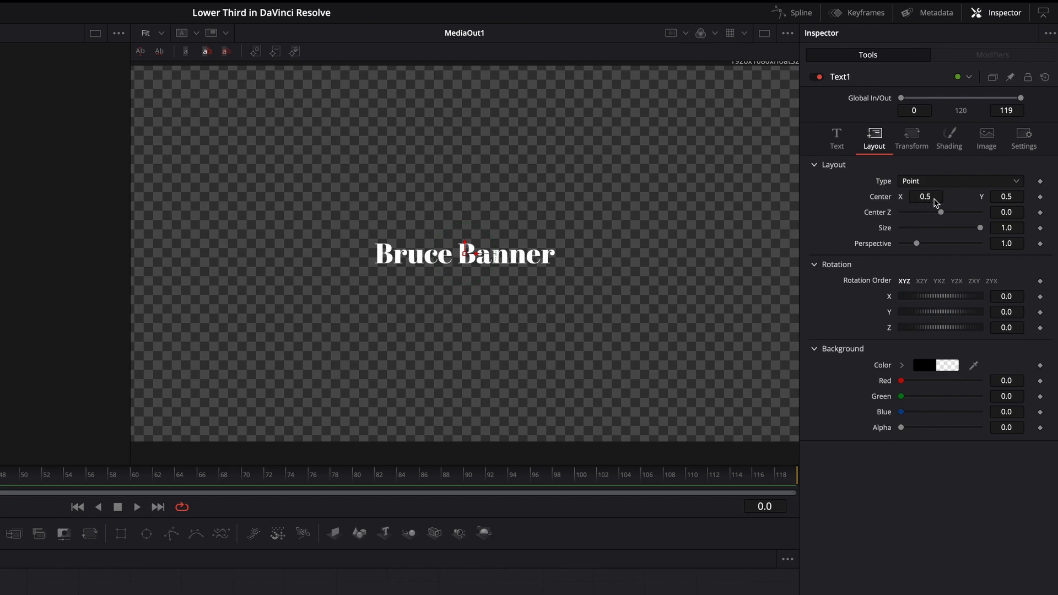
pyautogui.moveTo(927, 202); pyautogui.dragTo(836, 202)
pyautogui.moveTo(1011, 199); pyautogui.dragTo(944, 199)
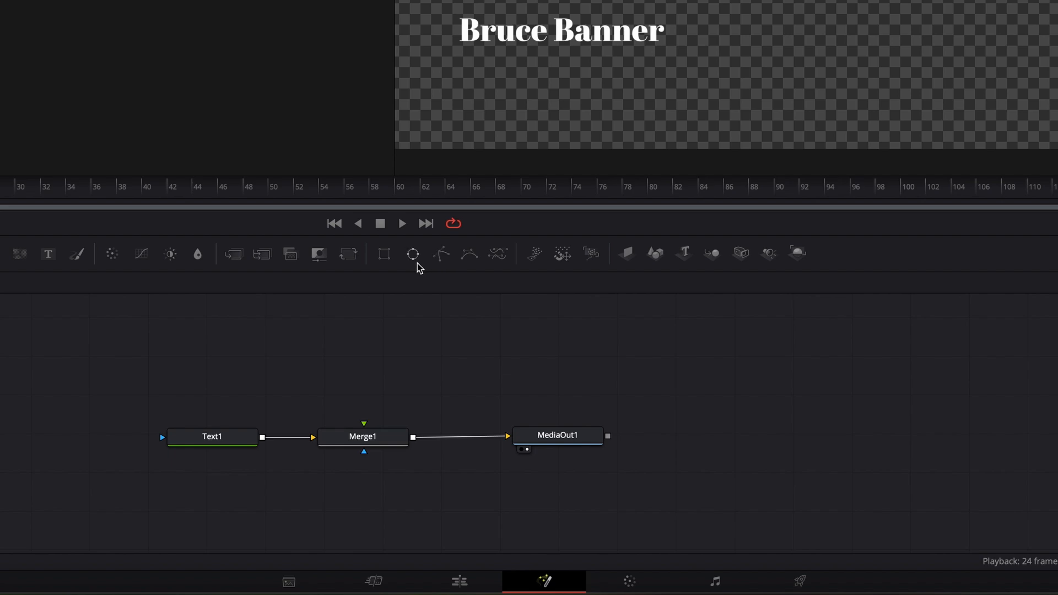
# Add a rectangle mask to Text1, invert it, and place it just past the end of the name.
pyautogui.moveTo(385, 259); pyautogui.dragTo(162, 438)
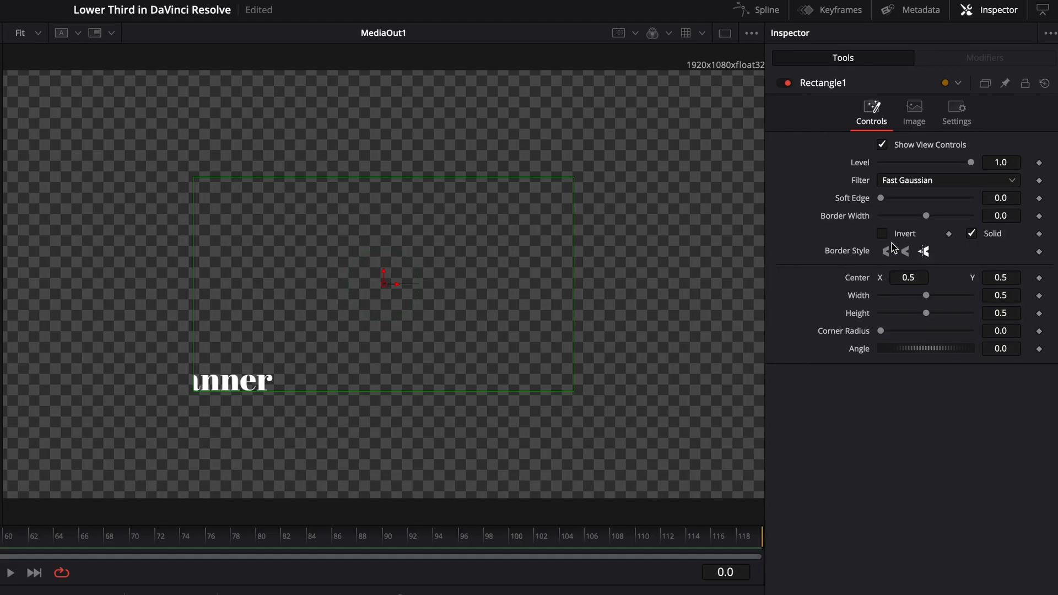
pyautogui.click(882, 236)
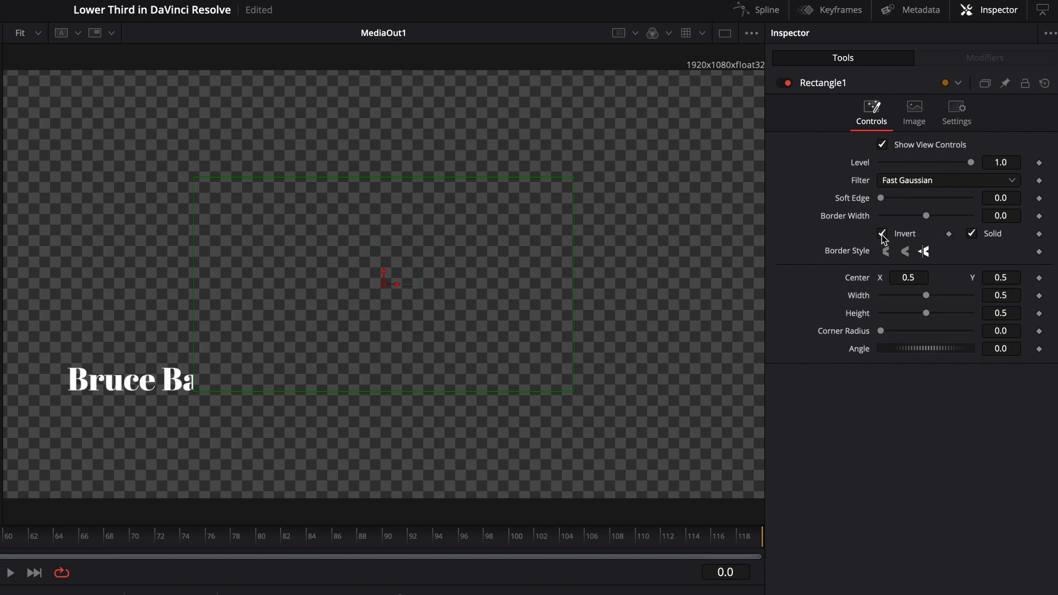
pyautogui.moveTo(910, 282); pyautogui.dragTo(968, 282)
pyautogui.moveTo(925, 255); pyautogui.dragTo(916, 255)
pyautogui.moveTo(1004, 282); pyautogui.dragTo(905, 282)
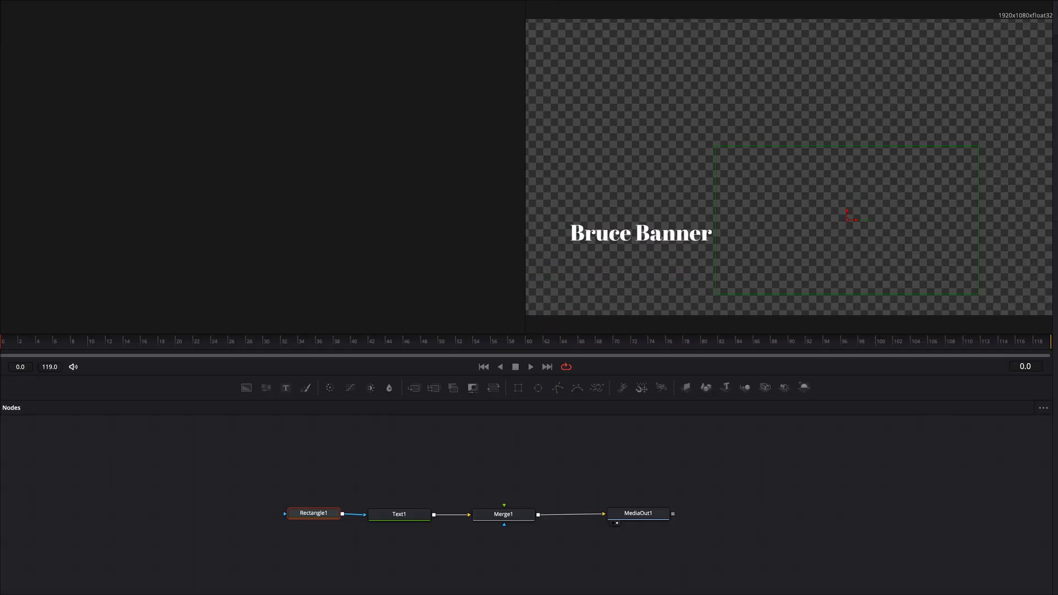
# Shift Text1's center X to 0.503 so the mask hides it, and keyframe the center at frame 0.
pyautogui.click(399, 514)
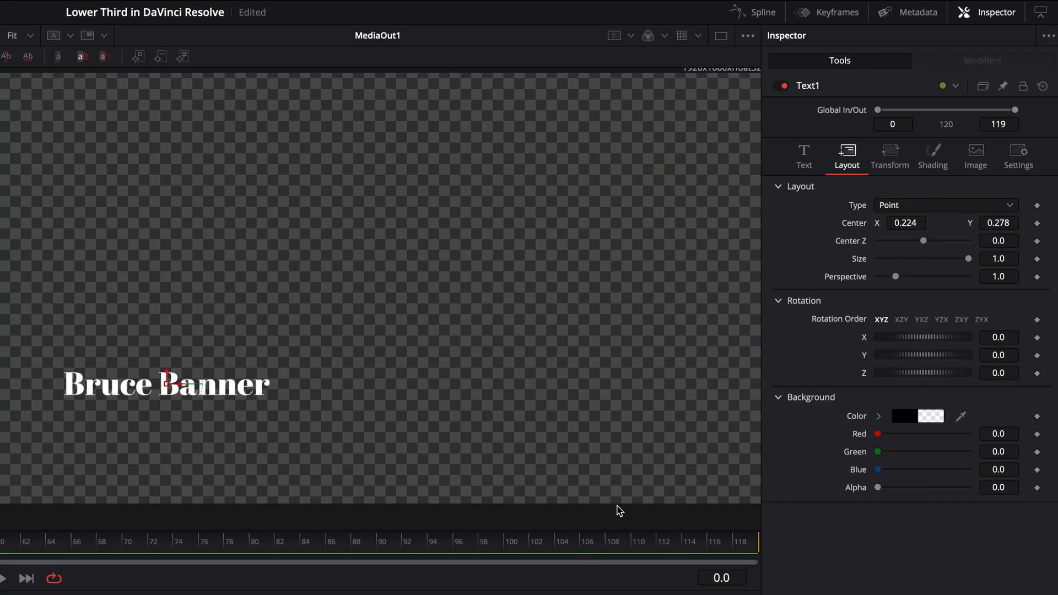
pyautogui.moveTo(901, 225); pyautogui.dragTo(1055, 224)
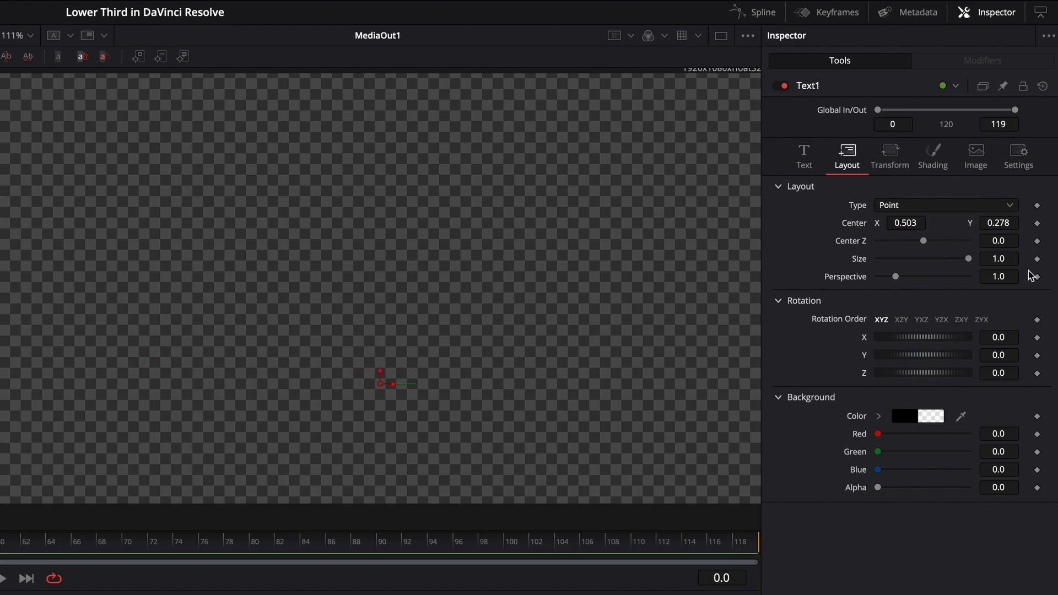
pyautogui.click(1038, 224)
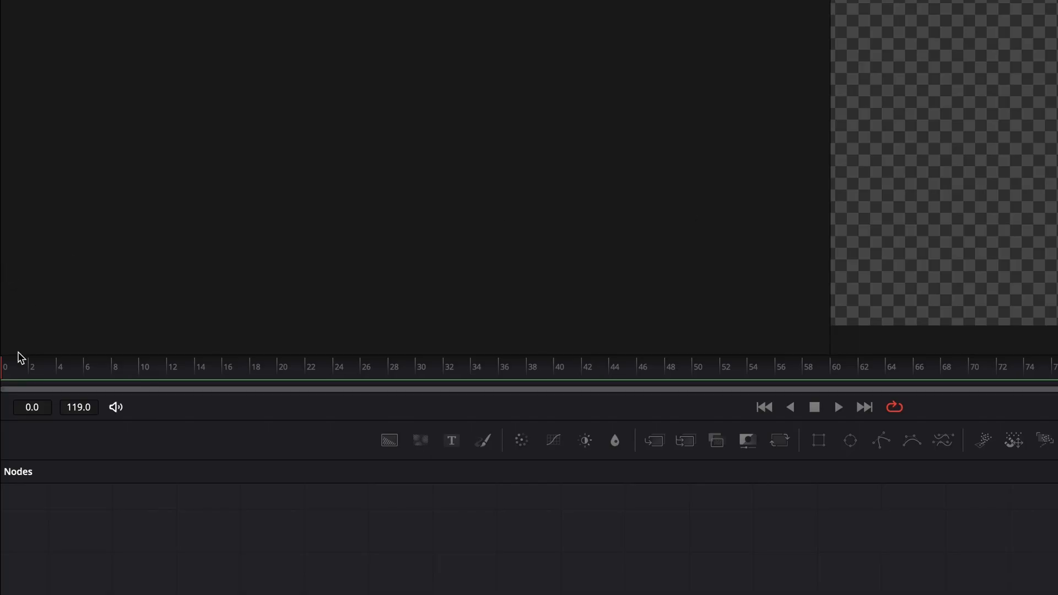
# At frame 24, set Text1's center X to 0.222, and play back the slide-in animation.
pyautogui.moveTo(5, 380); pyautogui.dragTo(347, 413)
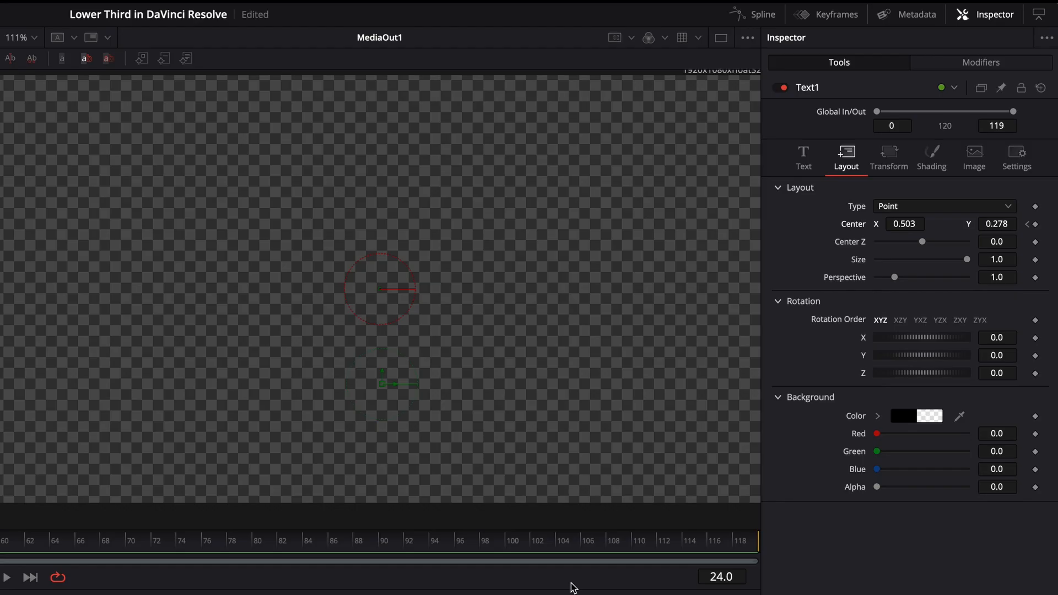
pyautogui.moveTo(914, 225); pyautogui.dragTo(762, 224)
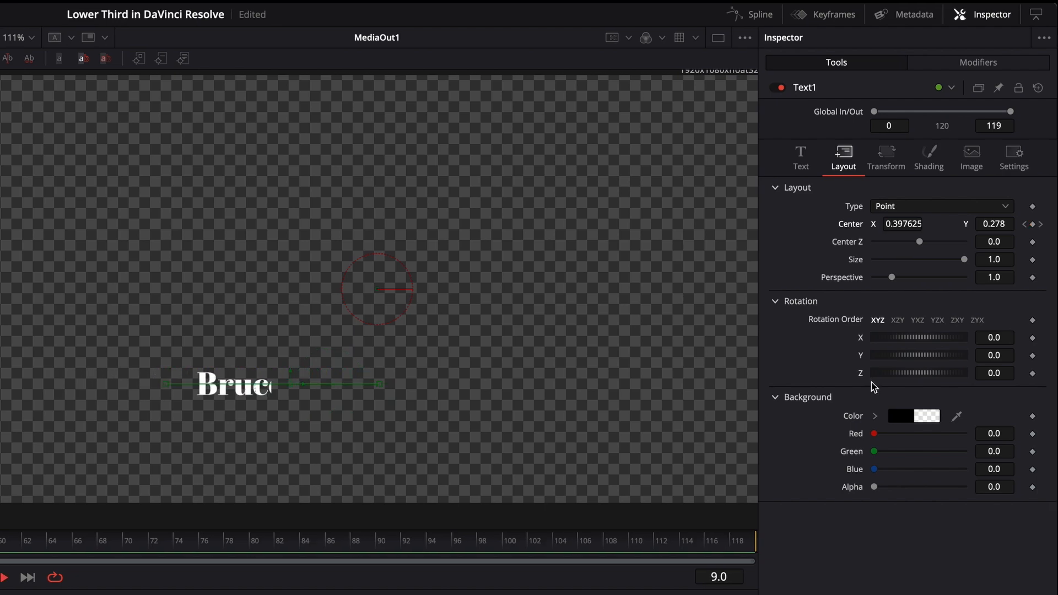
pyautogui.press('space')
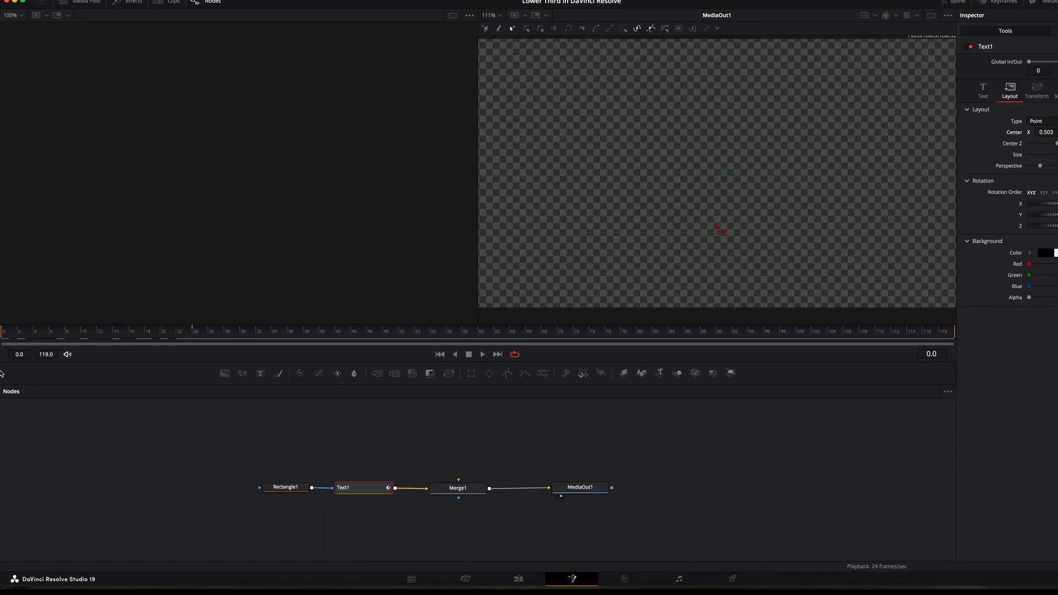
pyautogui.press('space')
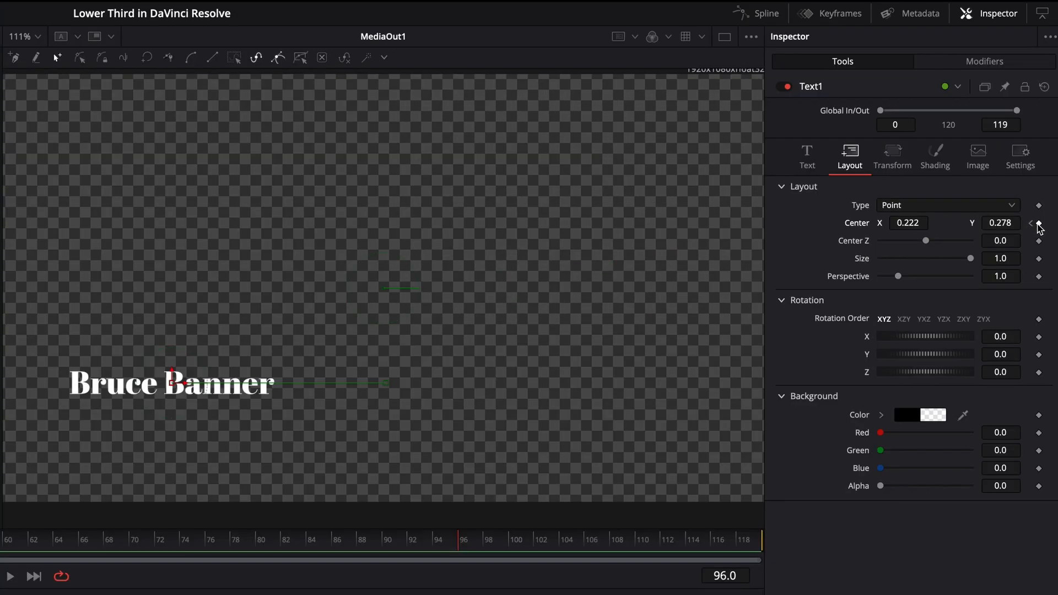
# Add a holding keyframe for Text1's center at frame 96 and slide the text back behind the mask at frame 119.
pyautogui.click(1038, 224)
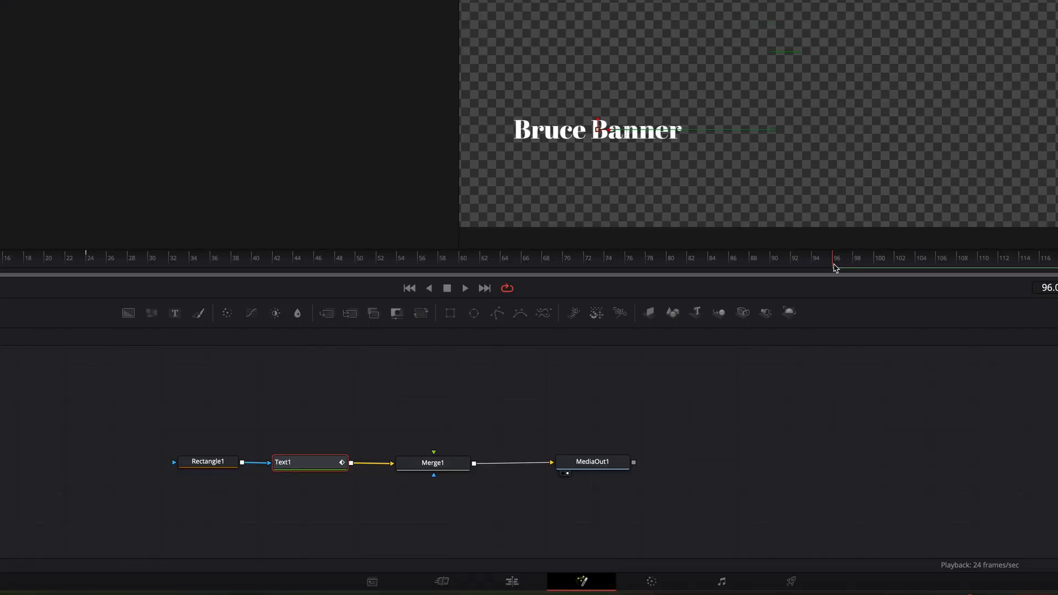
pyautogui.moveTo(833, 268); pyautogui.dragTo(1053, 281)
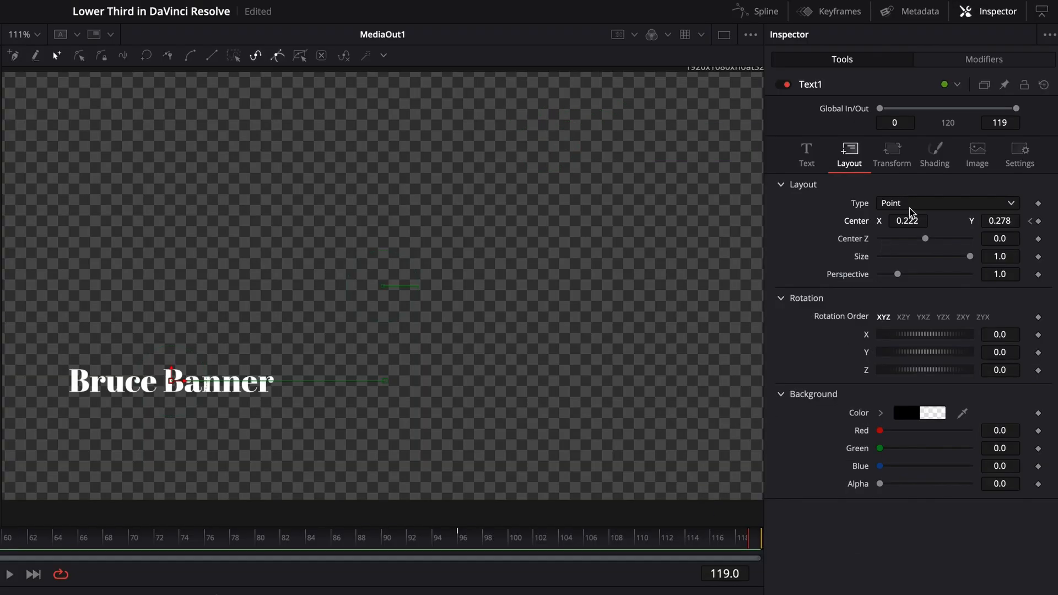
pyautogui.moveTo(903, 226); pyautogui.dragTo(948, 226)
pyautogui.click(481, 563)
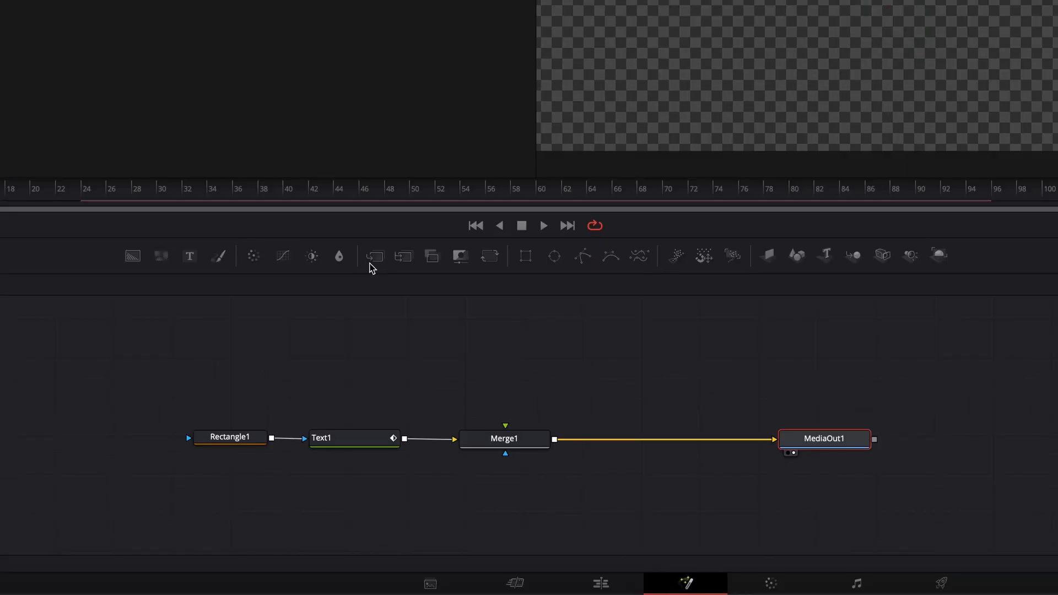
# Insert a second Merge node between Merge1 and MediaOut1, and place Background and Rectangle nodes above the chain.
pyautogui.moveTo(378, 262); pyautogui.dragTo(655, 442)
pyautogui.click(495, 364)
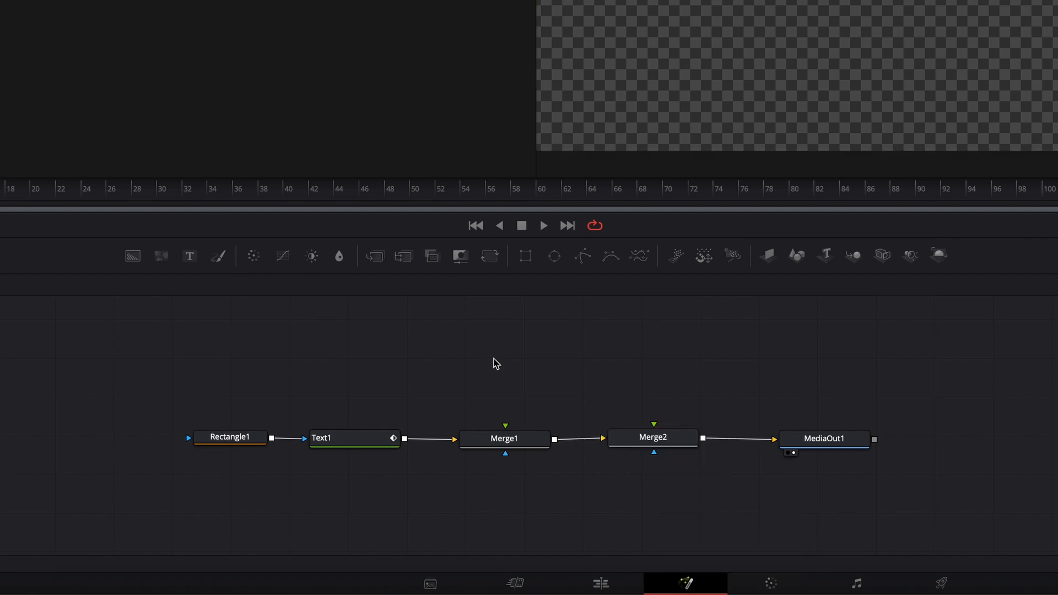
pyautogui.moveTo(131, 258); pyautogui.dragTo(664, 379)
pyautogui.moveTo(523, 258); pyautogui.dragTo(550, 383)
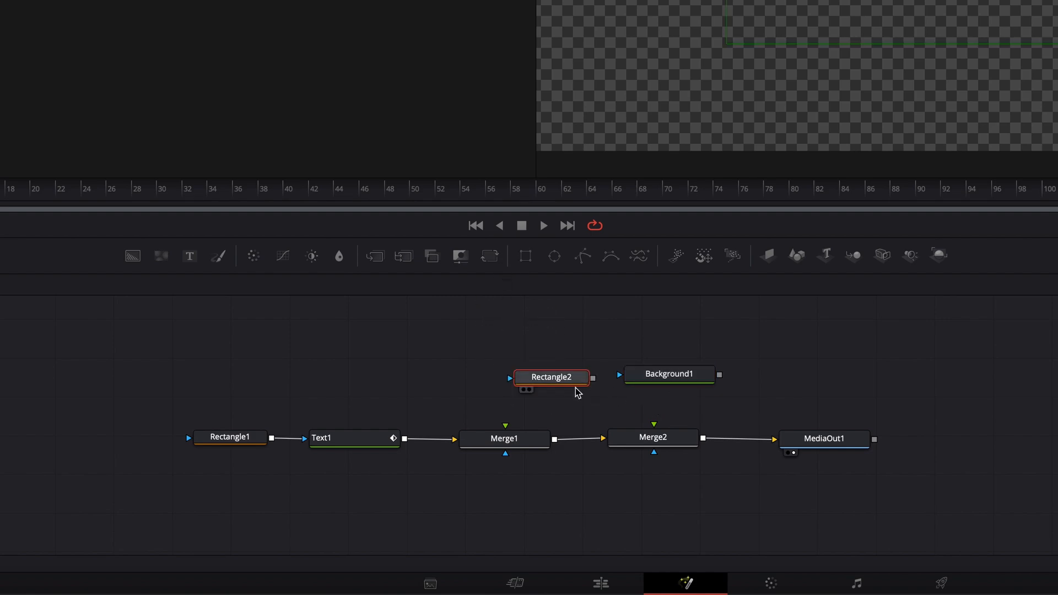
# Connect Rectangle2 as the mask of Background1 and Background1 as the foreground of Merge2, stacking both above the merge.
pyautogui.moveTo(595, 379); pyautogui.dragTo(642, 380)
pyautogui.click(641, 380)
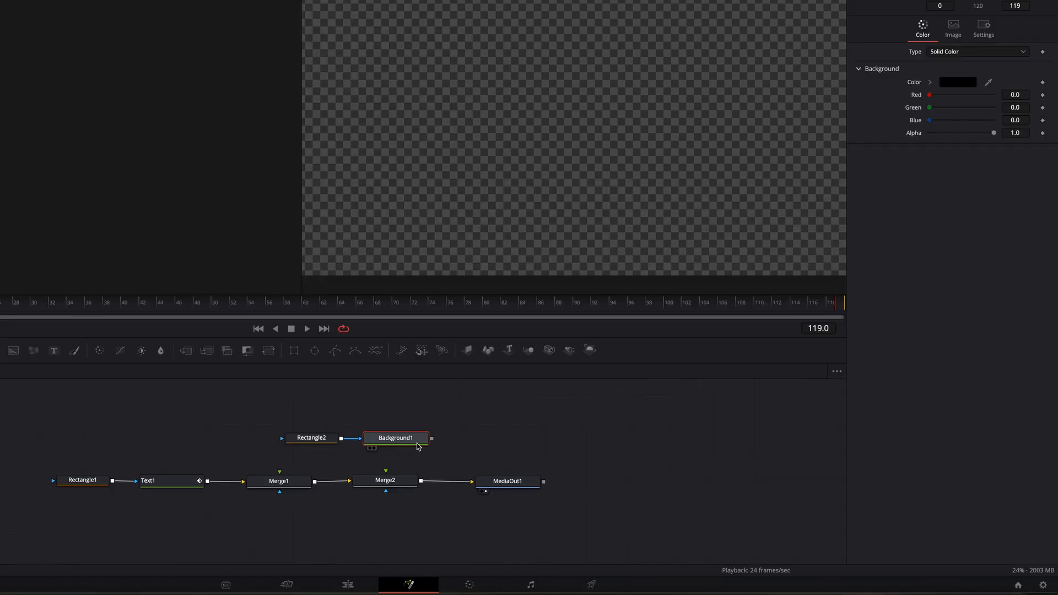
pyautogui.moveTo(432, 438); pyautogui.dragTo(400, 451)
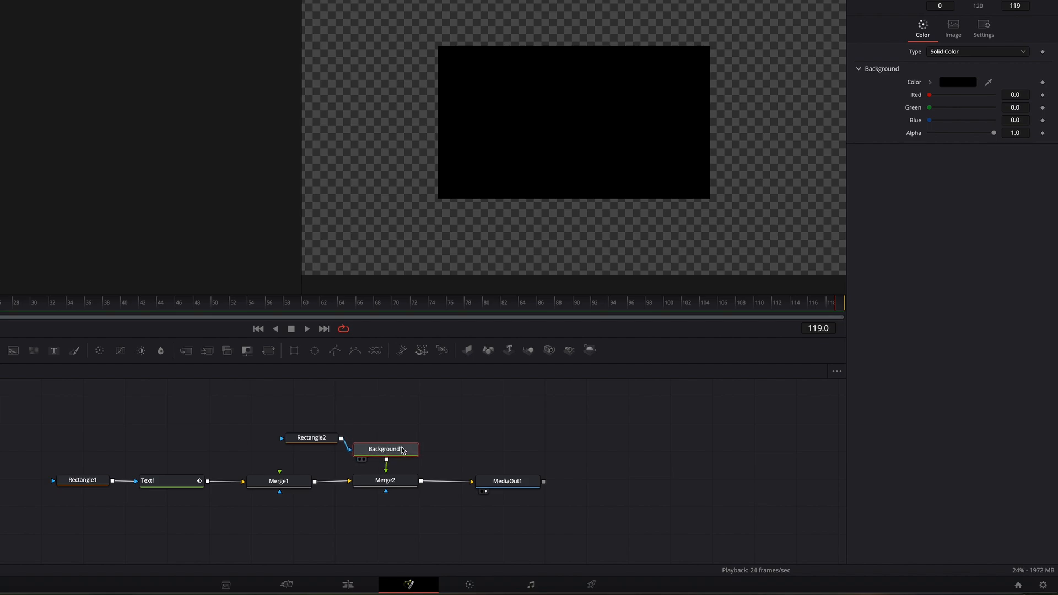
pyautogui.moveTo(326, 437); pyautogui.dragTo(331, 432)
pyautogui.moveTo(384, 424); pyautogui.dragTo(392, 414)
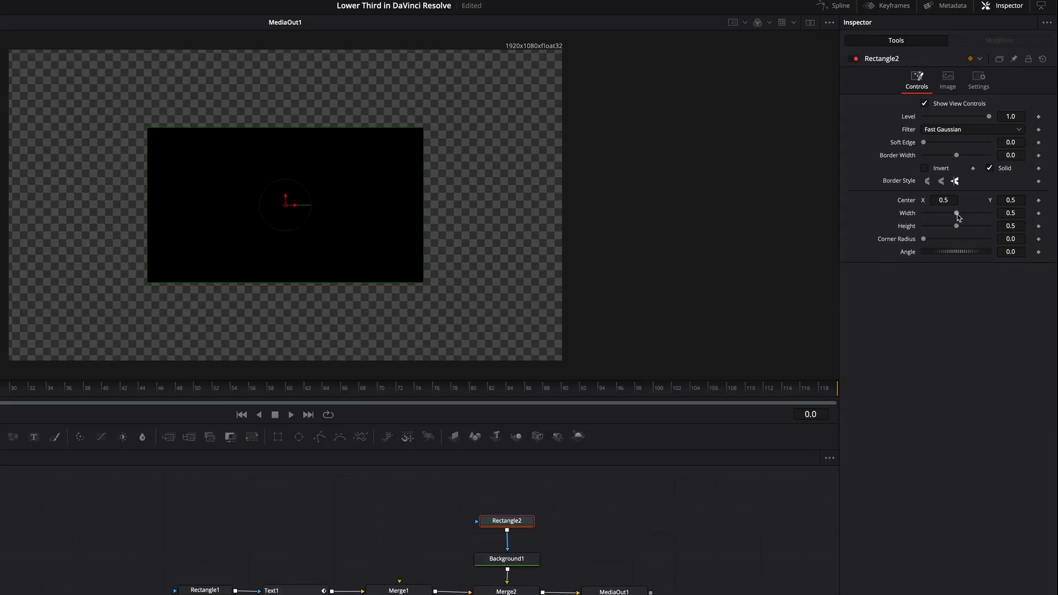
# Shape Rectangle2 into a thin bar with width 0.346 and height 0.071.
pyautogui.moveTo(956, 213); pyautogui.dragTo(952, 214)
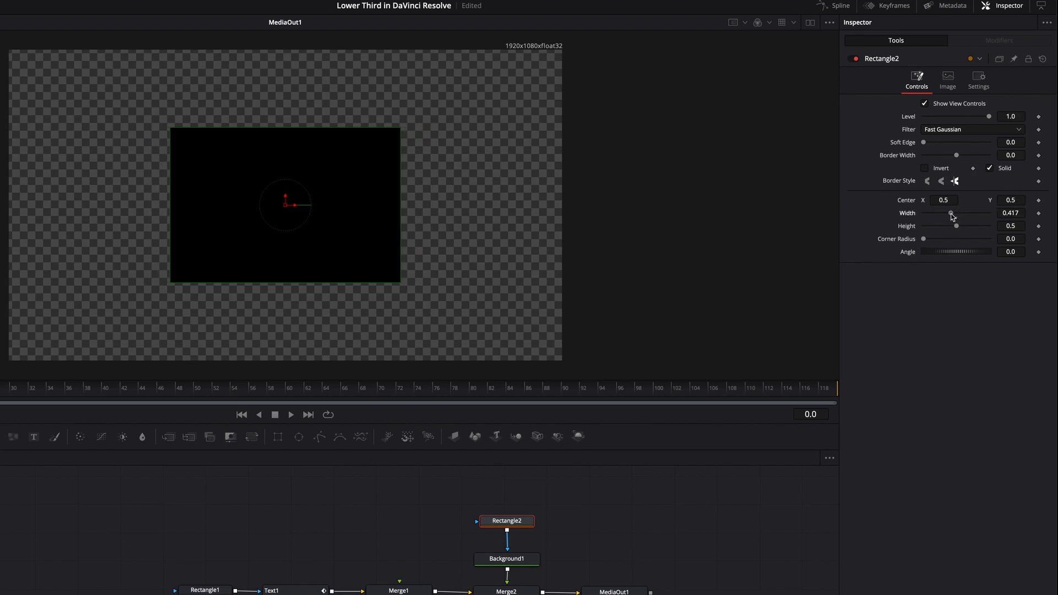
pyautogui.moveTo(956, 227); pyautogui.dragTo(931, 229)
pyautogui.moveTo(931, 228); pyautogui.dragTo(929, 229)
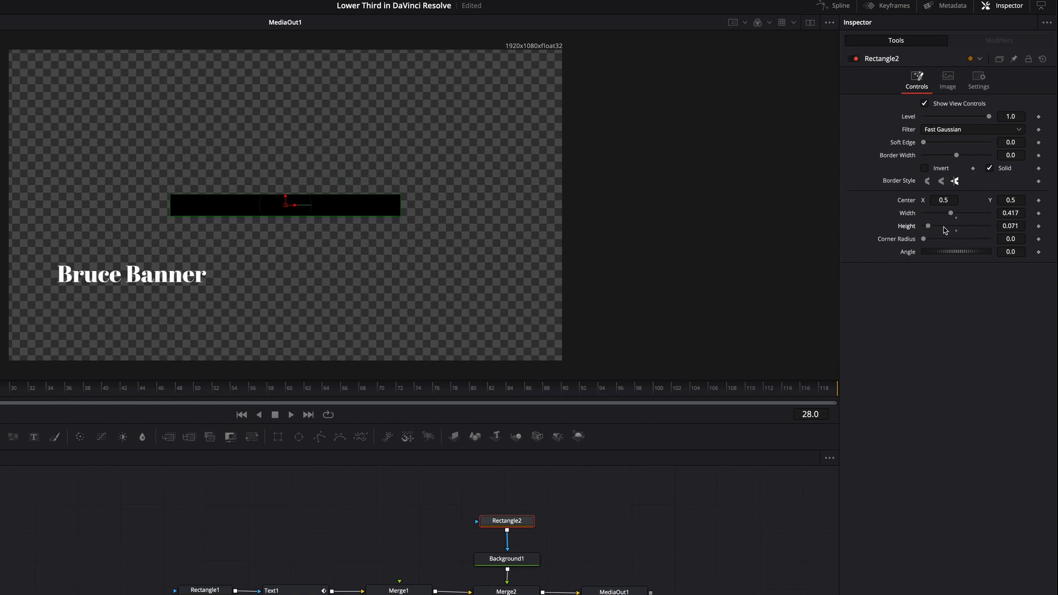
pyautogui.moveTo(950, 213); pyautogui.dragTo(947, 213)
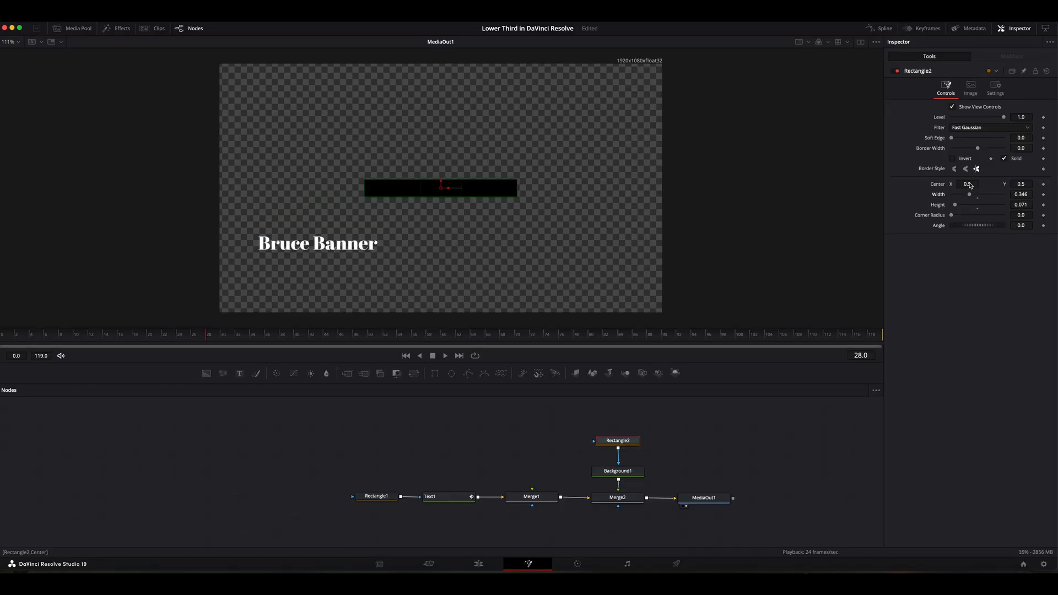
# Position the bar directly beneath the name at center X 0.216, Y 0.207, and narrow it to width 0.26.
pyautogui.moveTo(944, 202); pyautogui.dragTo(880, 201)
pyautogui.moveTo(967, 184); pyautogui.dragTo(958, 184)
pyautogui.moveTo(1024, 185); pyautogui.dragTo(943, 185)
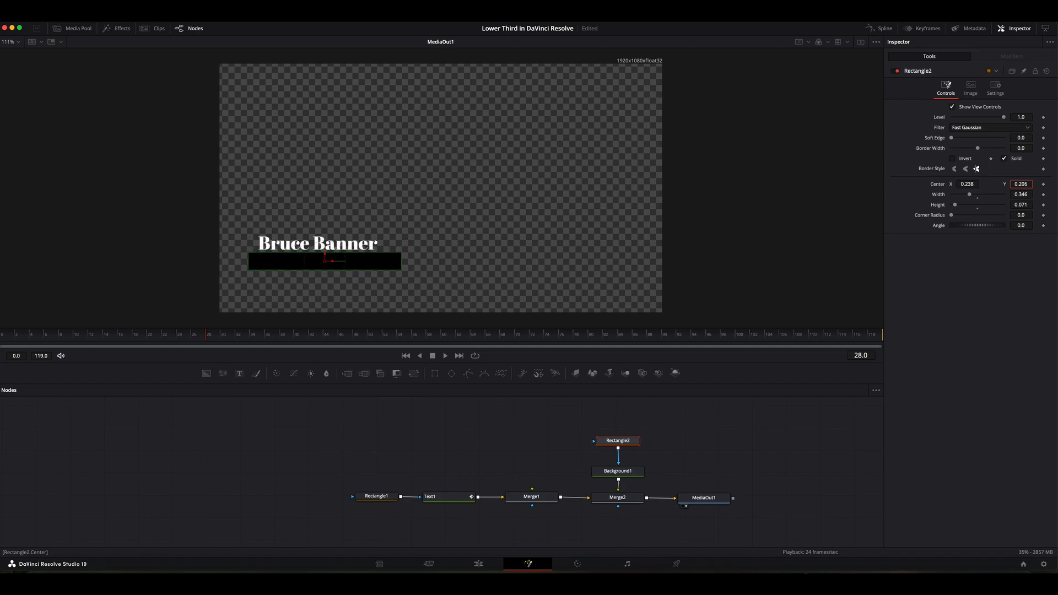
pyautogui.moveTo(1021, 184); pyautogui.dragTo(1022, 184)
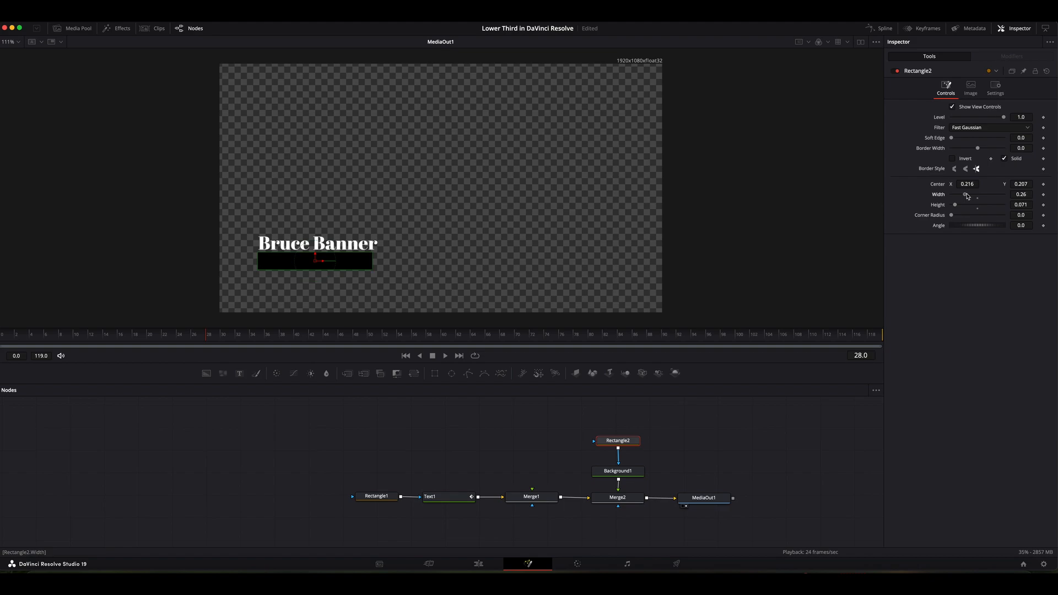
# Widen the Rectangle2 bar to 0.268 and shift its center X to 0.218 to match the name above.
pyautogui.moveTo(967, 195); pyautogui.dragTo(969, 195)
pyautogui.moveTo(968, 188); pyautogui.dragTo(969, 188)
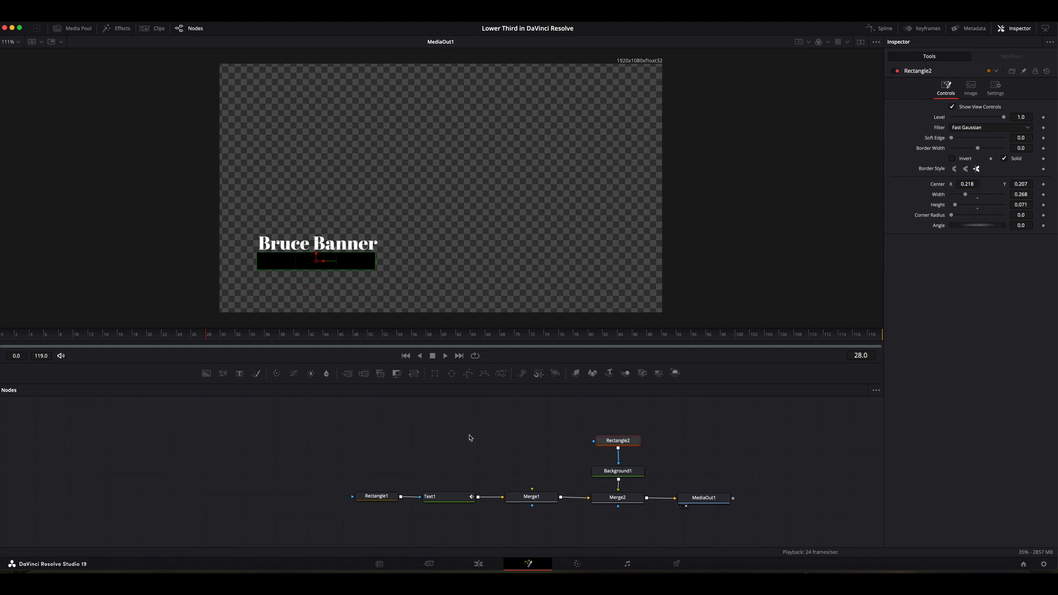
# Color Background1 Teal with alpha reduced to 0.724, and save the project.
pyautogui.click(628, 473)
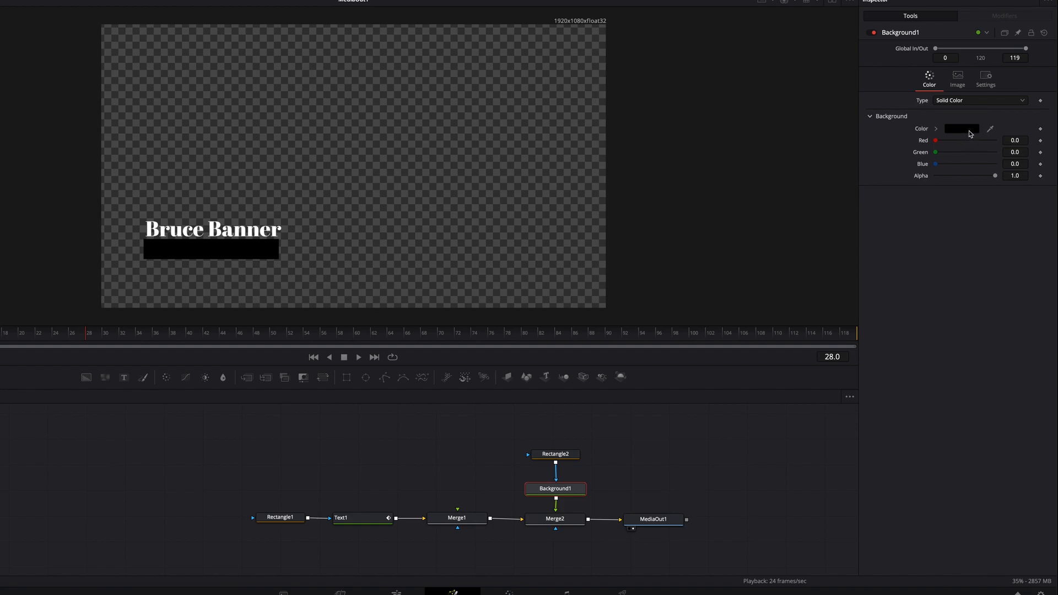
pyautogui.click(969, 133)
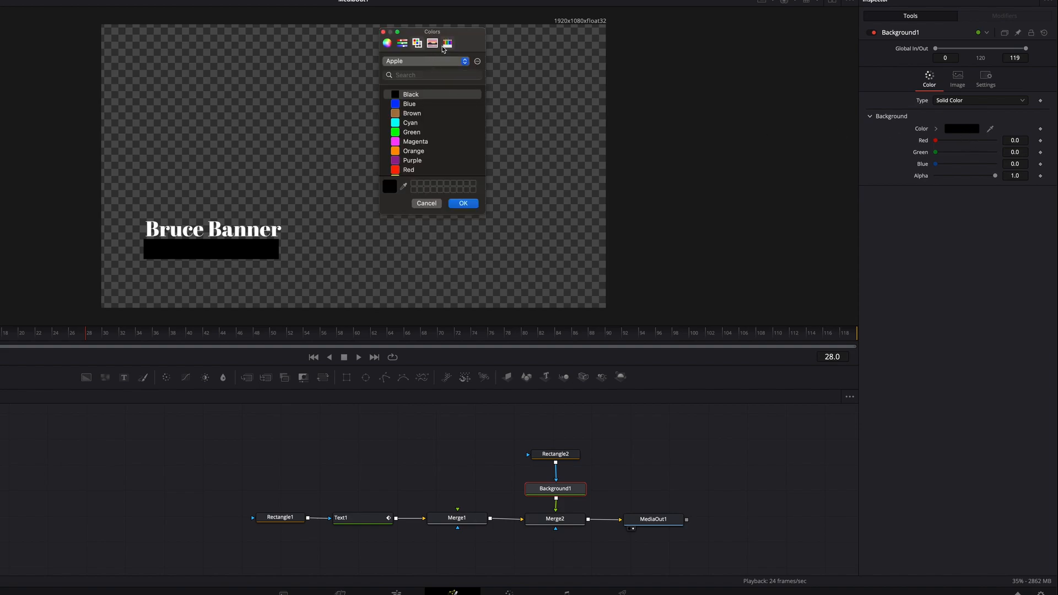
pyautogui.click(446, 44)
pyautogui.click(437, 104)
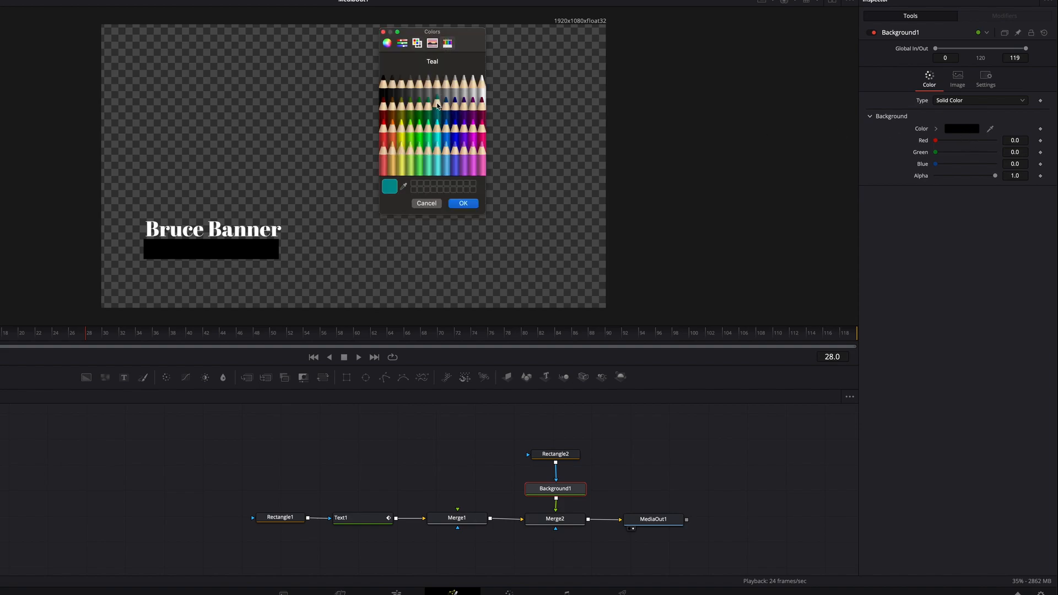
pyautogui.click(463, 203)
pyautogui.moveTo(993, 174); pyautogui.dragTo(980, 180)
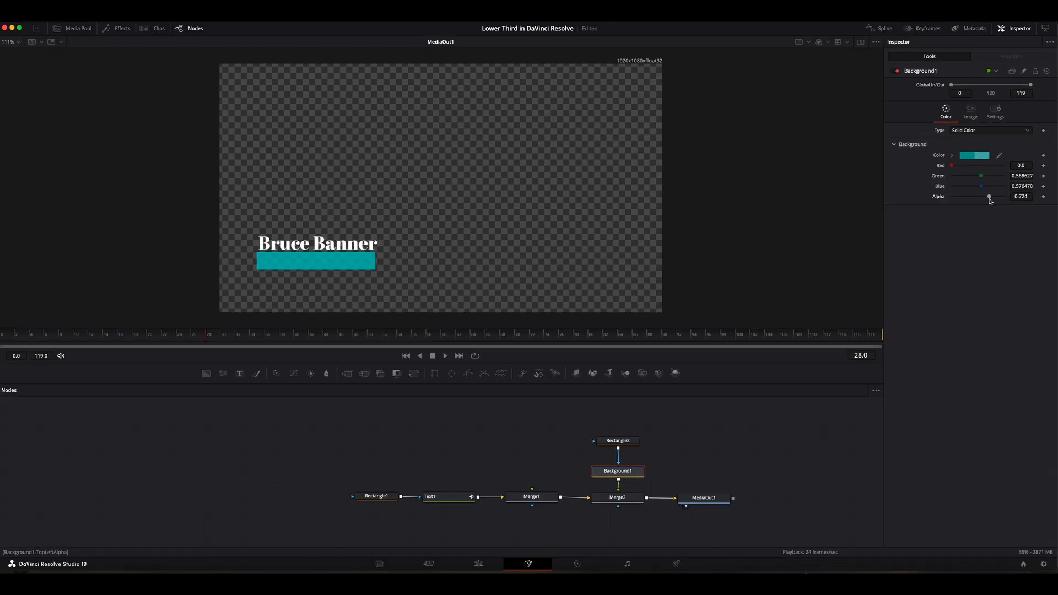
pyautogui.press('super+s')
# Move Rectangle2 higher above Background1 and rename it BDSHAPE.
pyautogui.moveTo(618, 440); pyautogui.dragTo(618, 417)
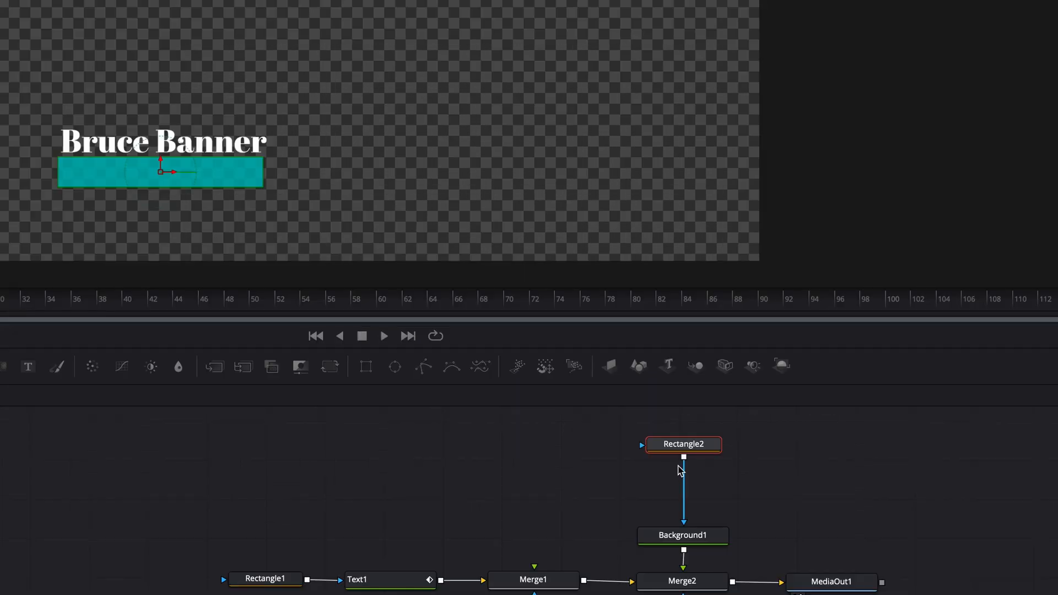
pyautogui.rightClick(628, 419)
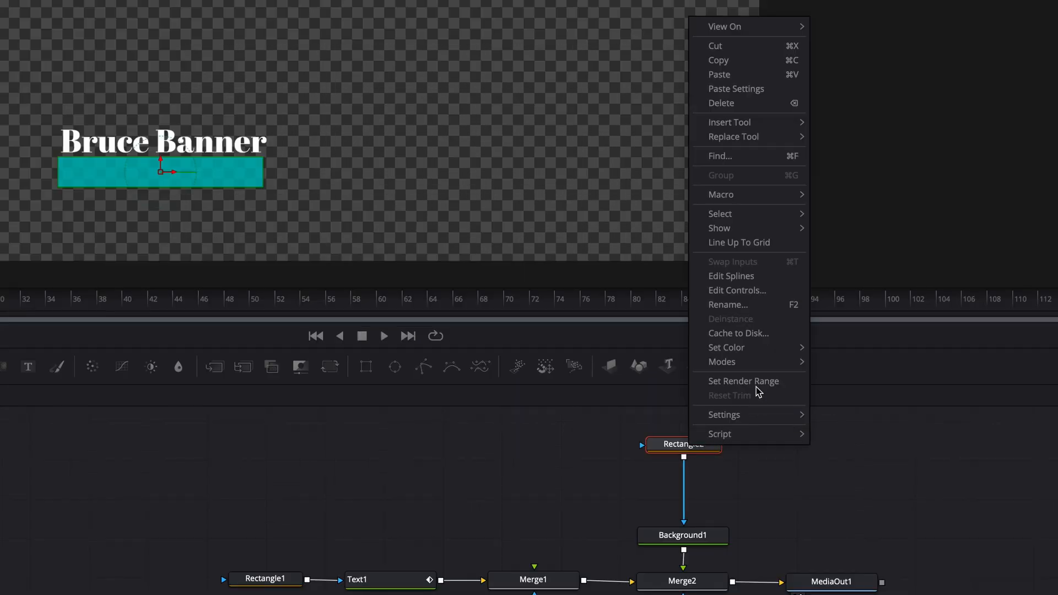
pyautogui.click(728, 304)
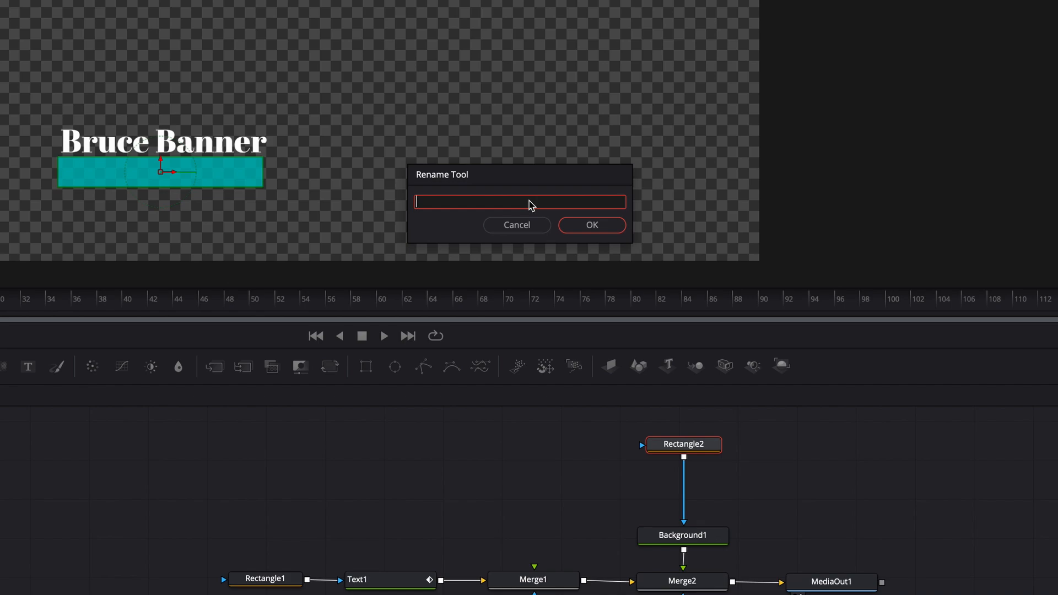
pyautogui.write('BDSHAPE')
pyautogui.click(617, 227)
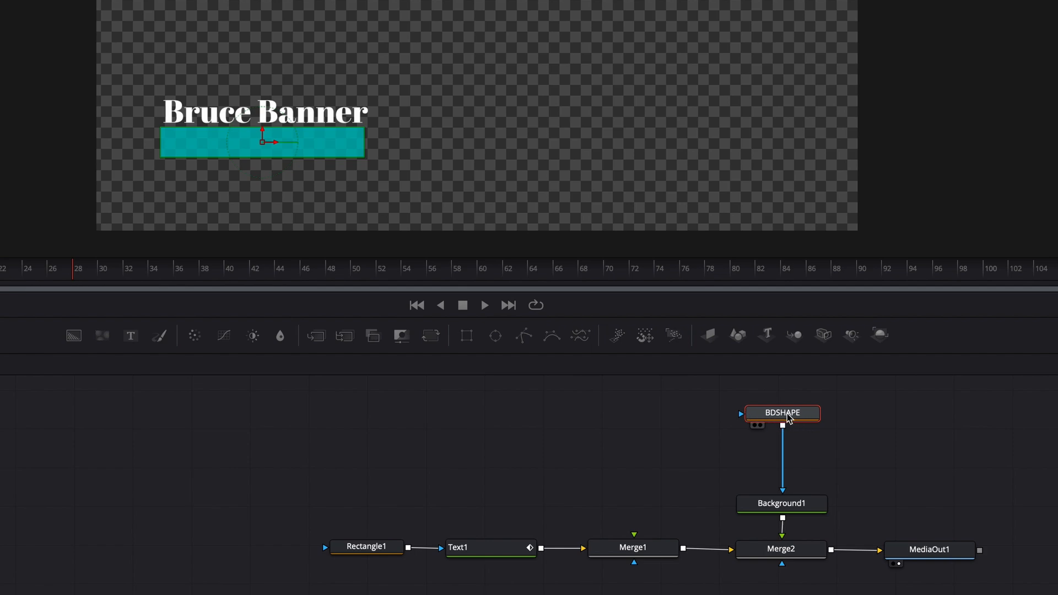
# Insert a new Rectangle mask node between BDSHAPE and Background1.
pyautogui.click(794, 425)
pyautogui.click(792, 417)
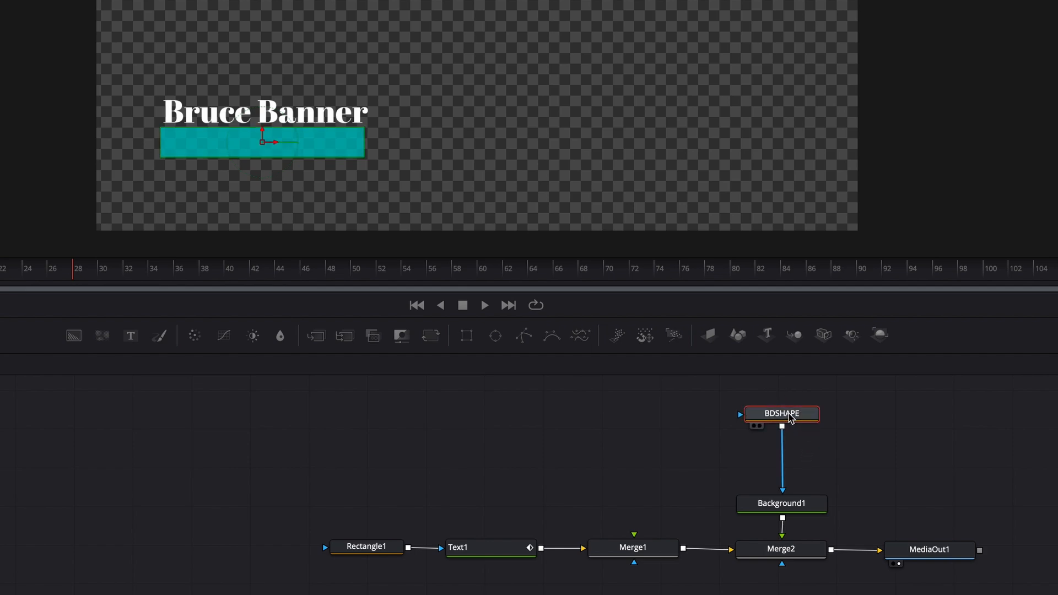
pyautogui.click(466, 336)
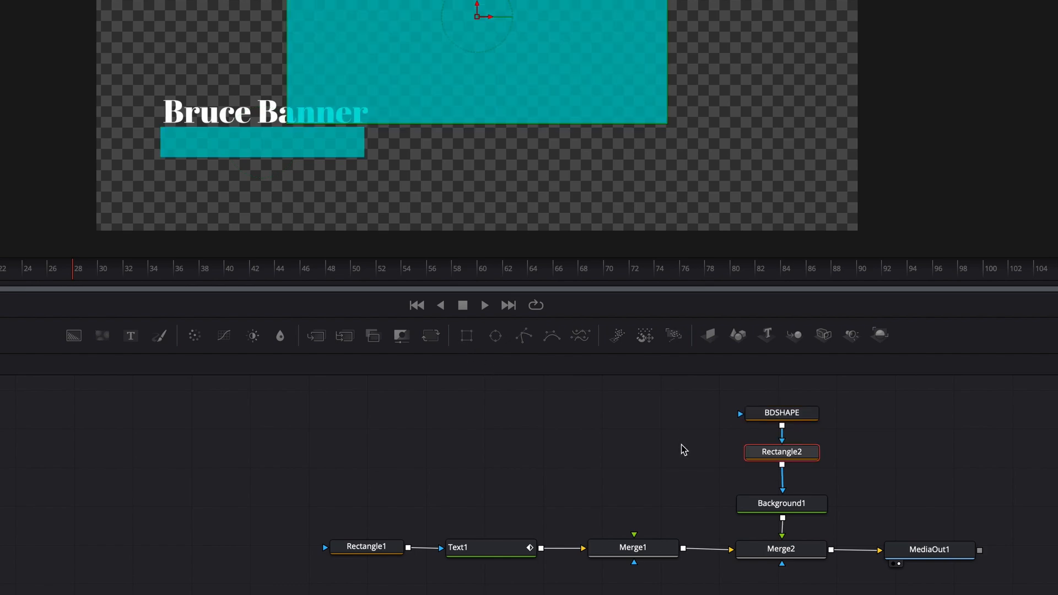
# Rename the new rectangle node between BDSHAPE and Background1 as MASK and save the project.
pyautogui.click(765, 452)
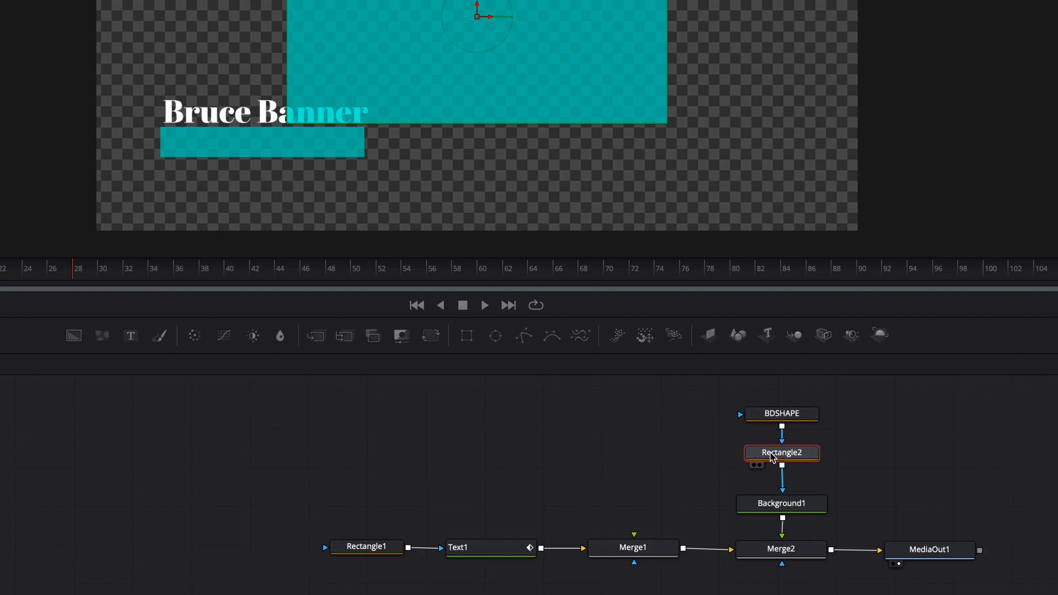
pyautogui.rightClick(771, 456)
pyautogui.click(808, 317)
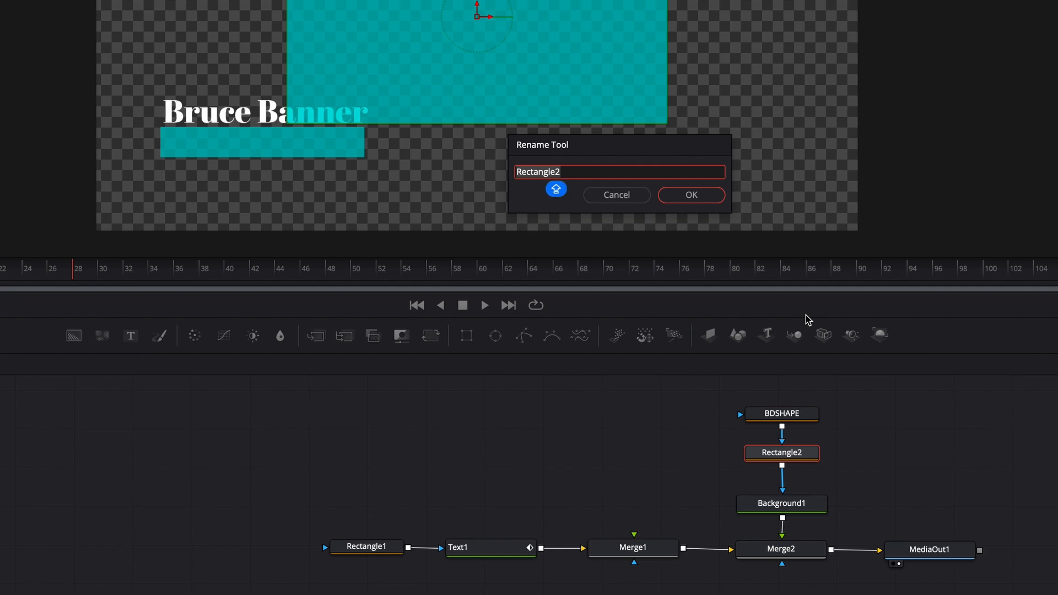
pyautogui.press('BackSpace')
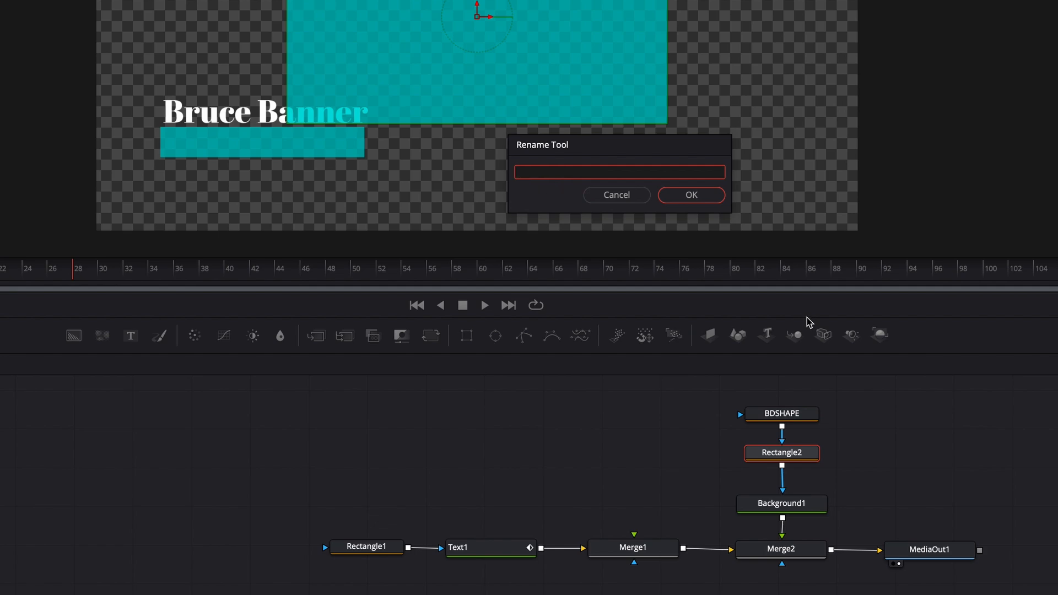
pyautogui.write('MASK')
pyautogui.click(703, 198)
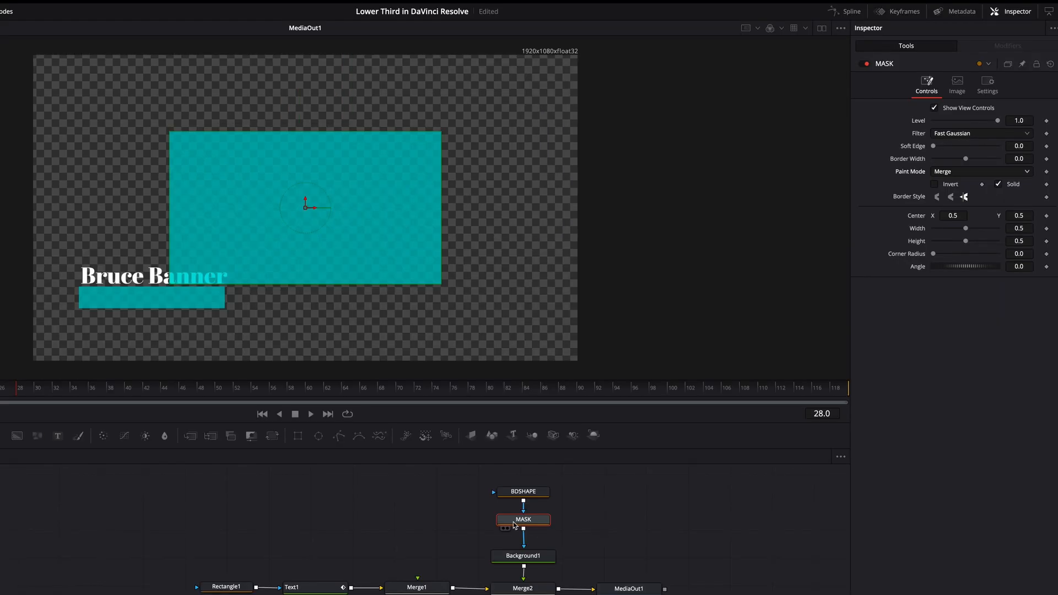
pyautogui.hotkey('ctrl', 's')
# Set MASK's paint mode to Subtract and move it beside the bar's left end, center X about -0.149 with a lower center Y.
pyautogui.click(1027, 173)
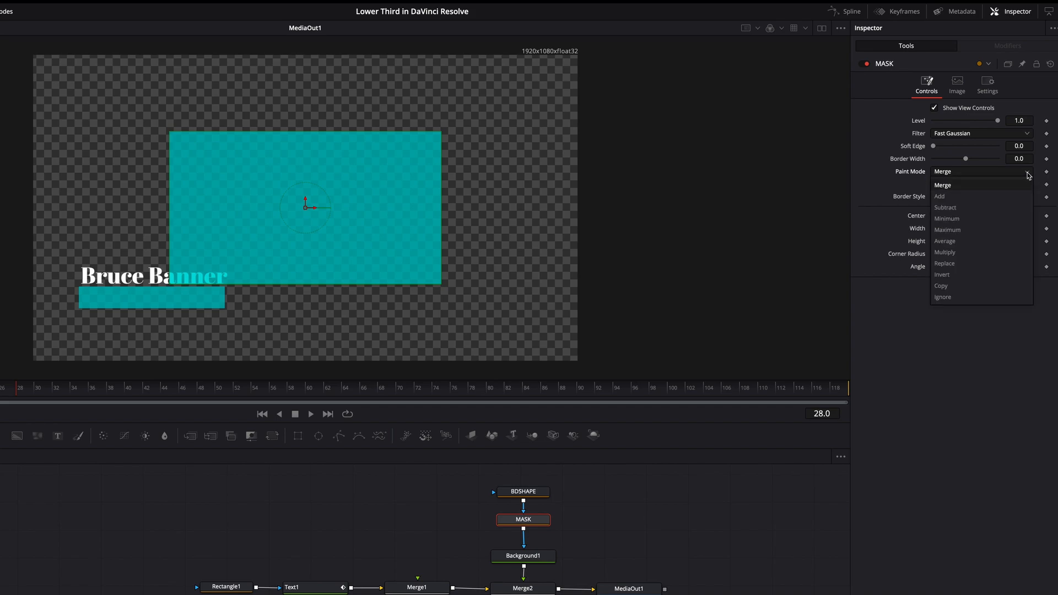
pyautogui.click(943, 208)
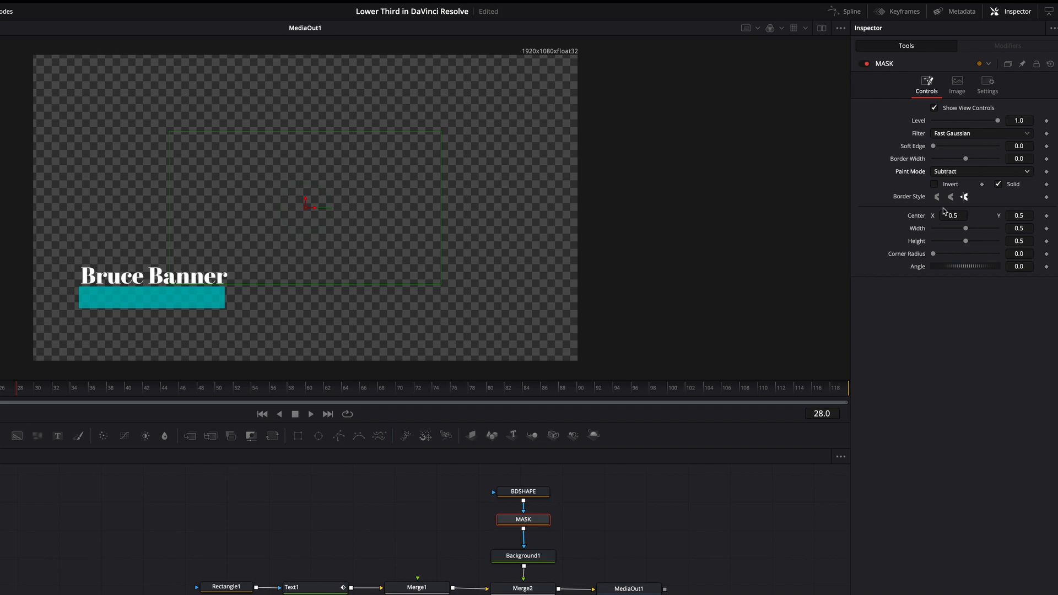
pyautogui.moveTo(963, 197); pyautogui.dragTo(646, 197)
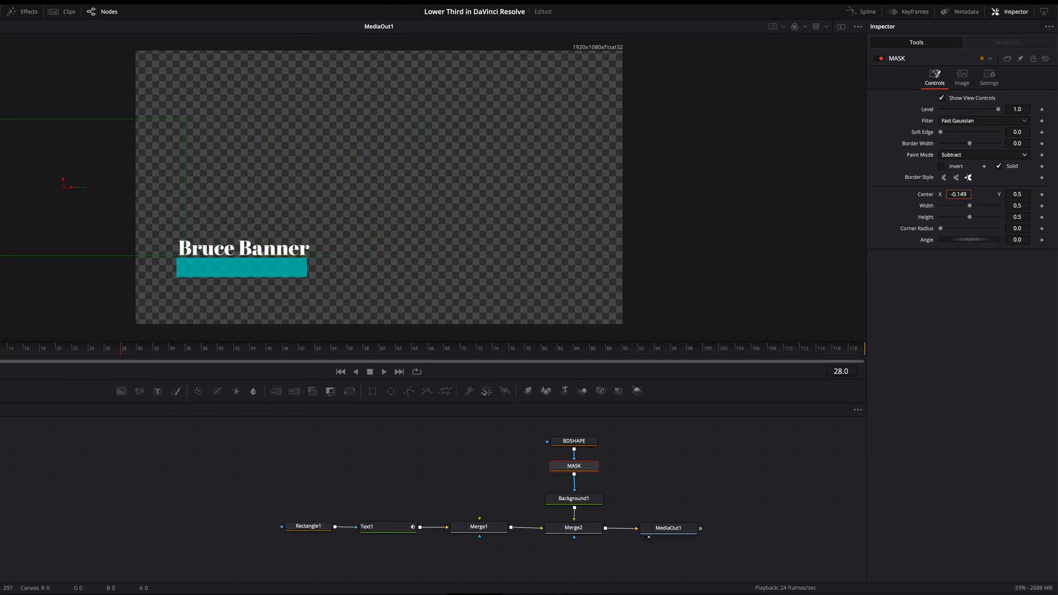
pyautogui.moveTo(657, 249); pyautogui.dragTo(657, 249)
pyautogui.moveTo(1018, 196); pyautogui.dragTo(881, 195)
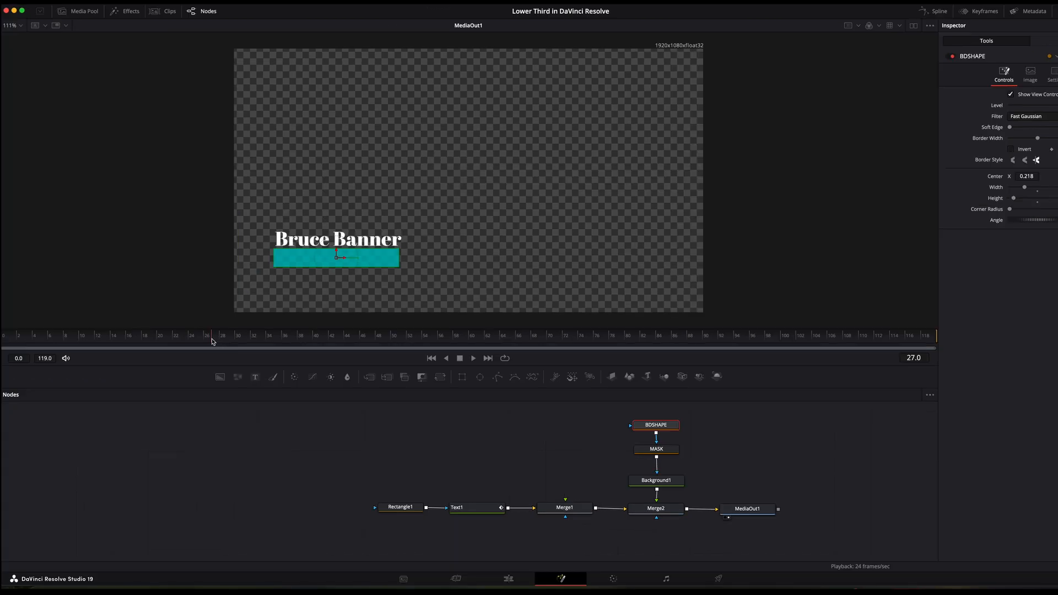
# Keyframe BDSHAPE's center at X -0.065 on frame 0 so the bar starts hidden behind MASK, and start playback.
pyautogui.moveTo(212, 341); pyautogui.dragTo(3, 335)
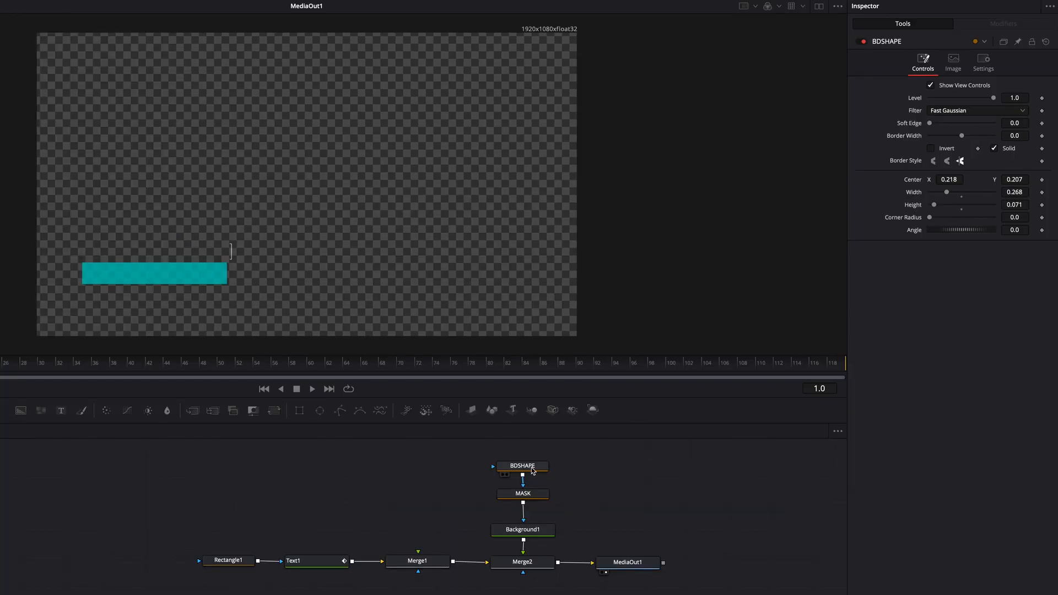
pyautogui.click(532, 470)
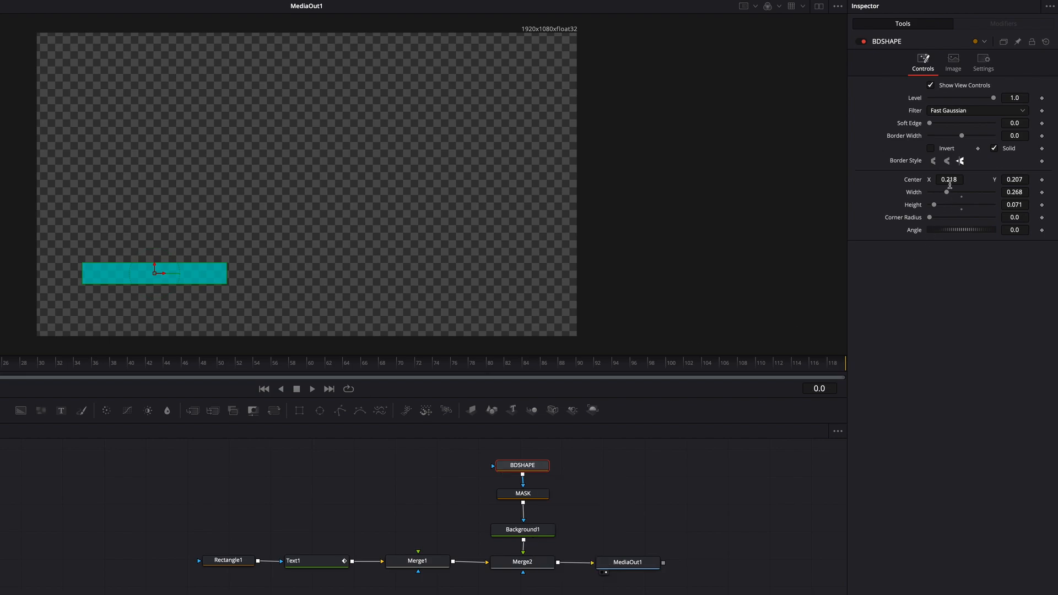
pyautogui.moveTo(957, 181); pyautogui.dragTo(856, 182)
pyautogui.click(1041, 179)
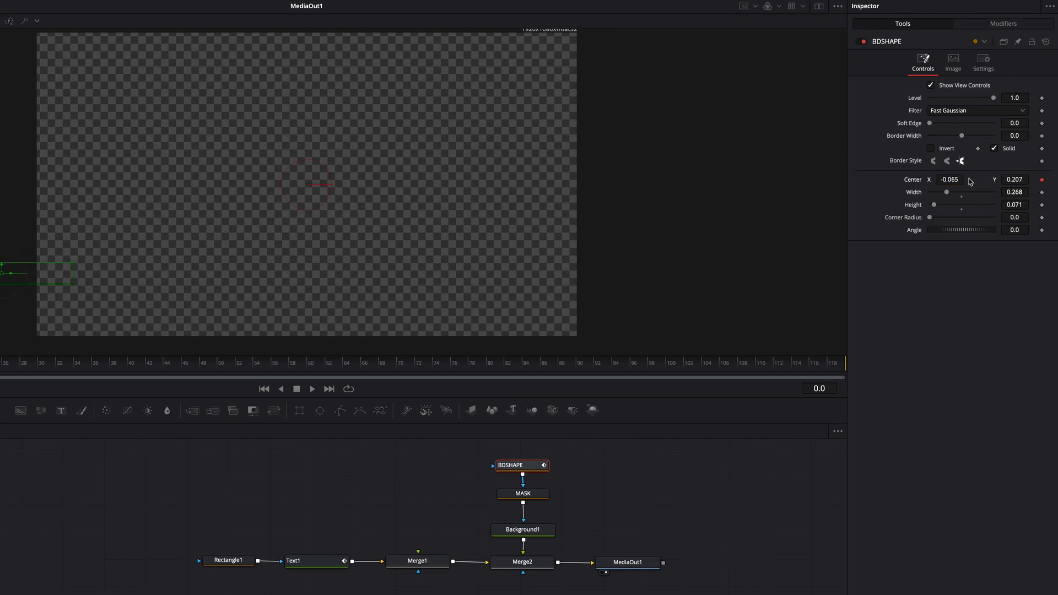
pyautogui.press('space')
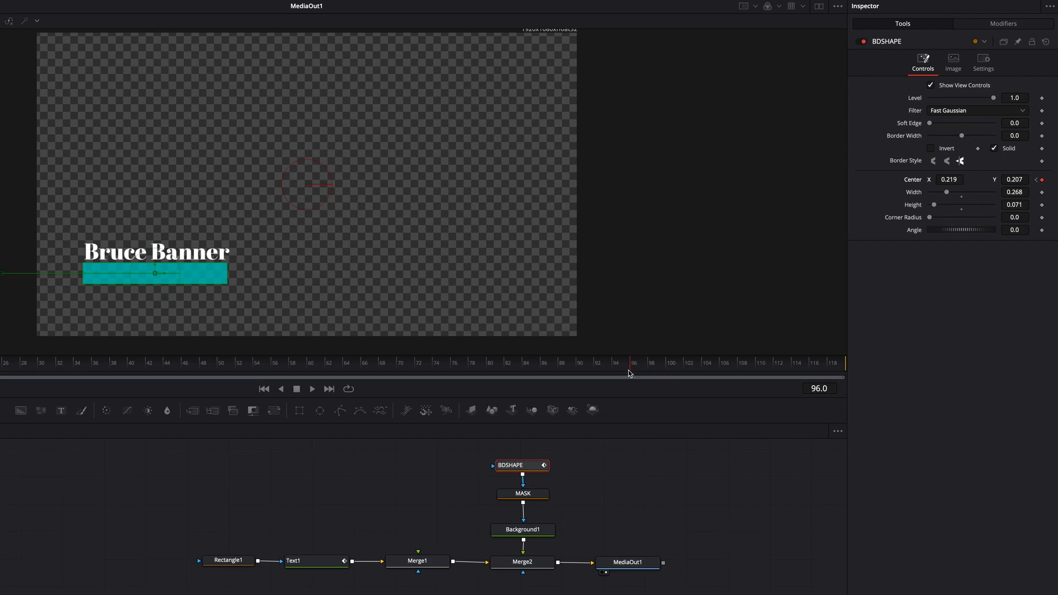
# Keyframe the bar's exit by moving BDSHAPE's center X back behind MASK at frame 119, and play the animation.
pyautogui.moveTo(629, 370); pyautogui.dragTo(842, 390)
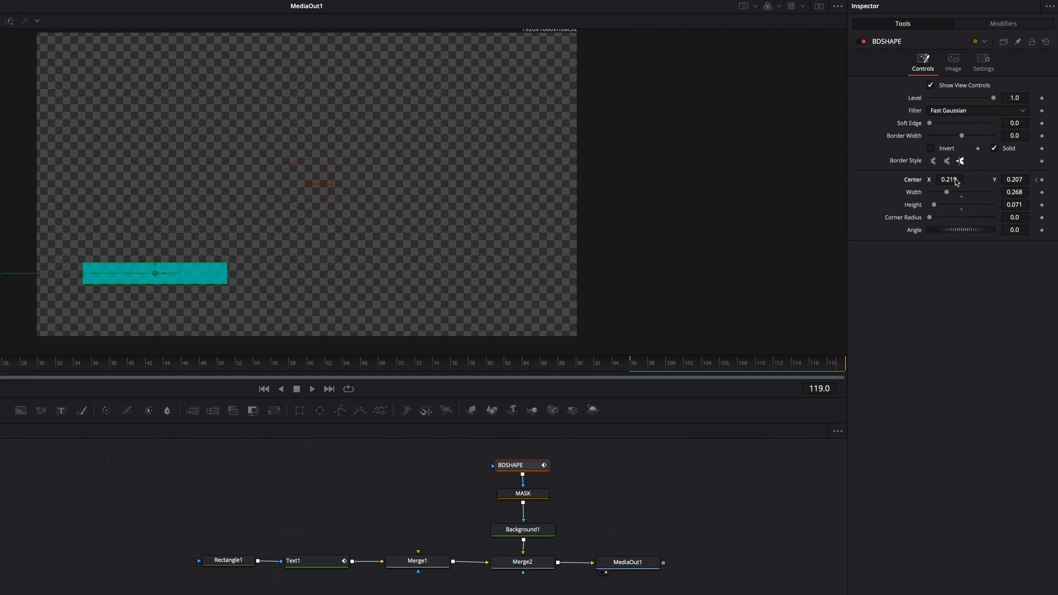
pyautogui.moveTo(956, 182); pyautogui.dragTo(917, 182)
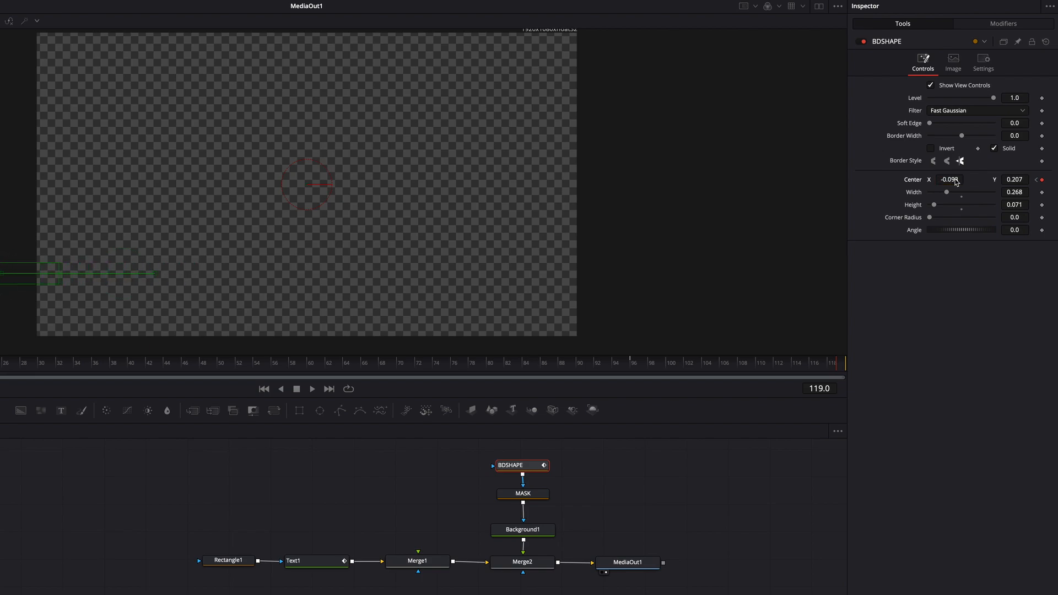
pyautogui.press('space')
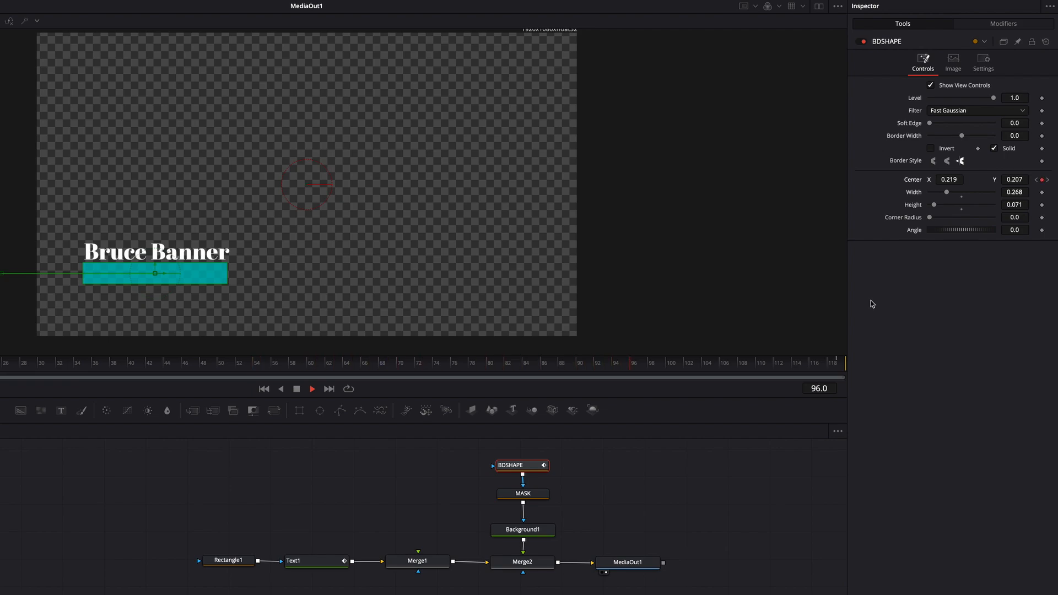
pyautogui.click(296, 389)
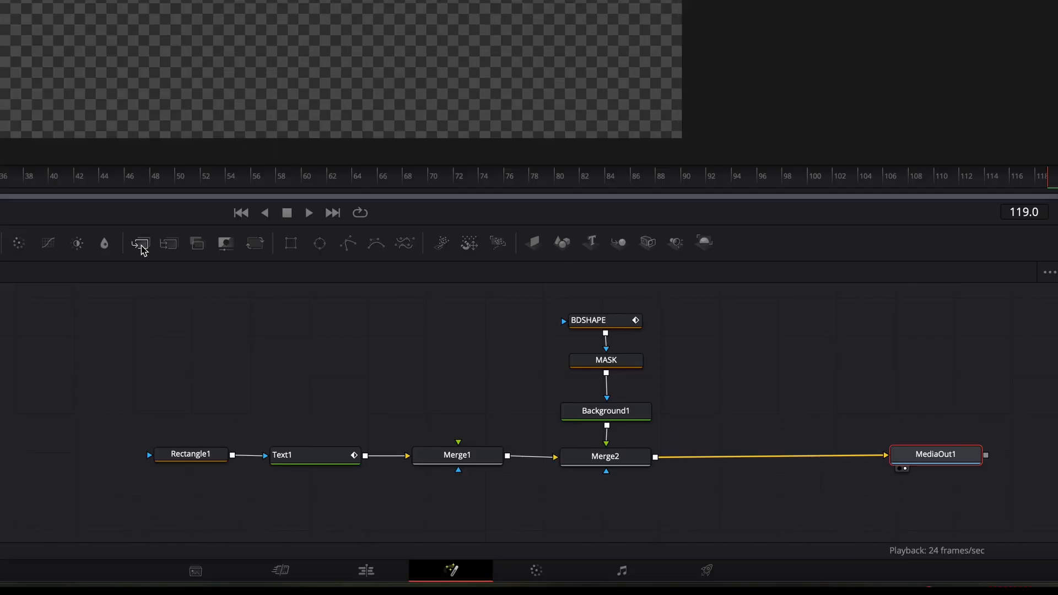
# Insert a third Merge node between Merge2 and MediaOut1.
pyautogui.moveTo(382, 385); pyautogui.dragTo(474, 460)
pyautogui.moveTo(289, 363); pyautogui.dragTo(792, 422)
pyautogui.moveTo(757, 455); pyautogui.dragTo(757, 460)
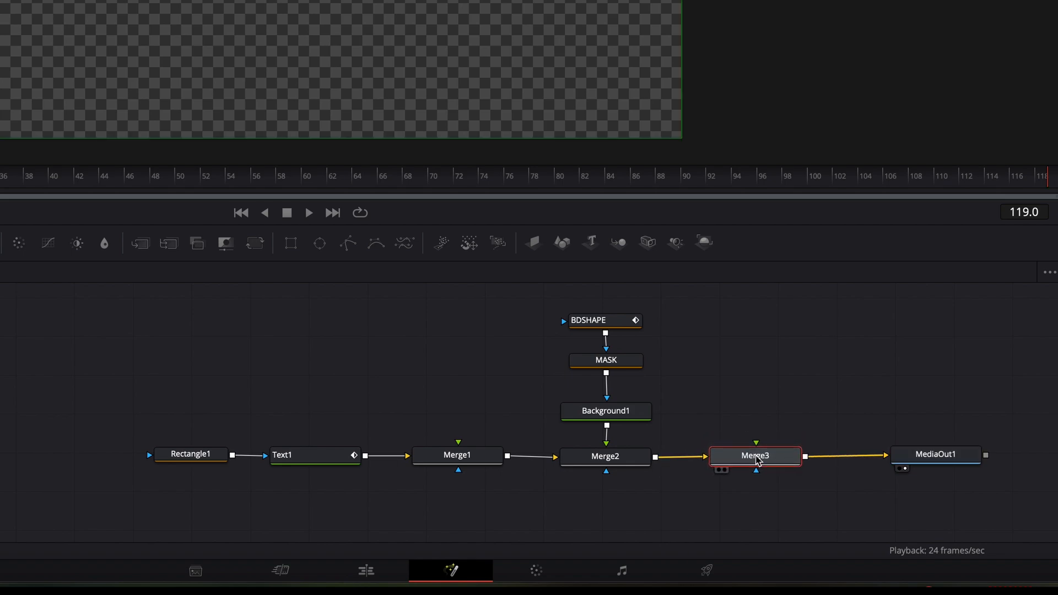
pyautogui.click(577, 520)
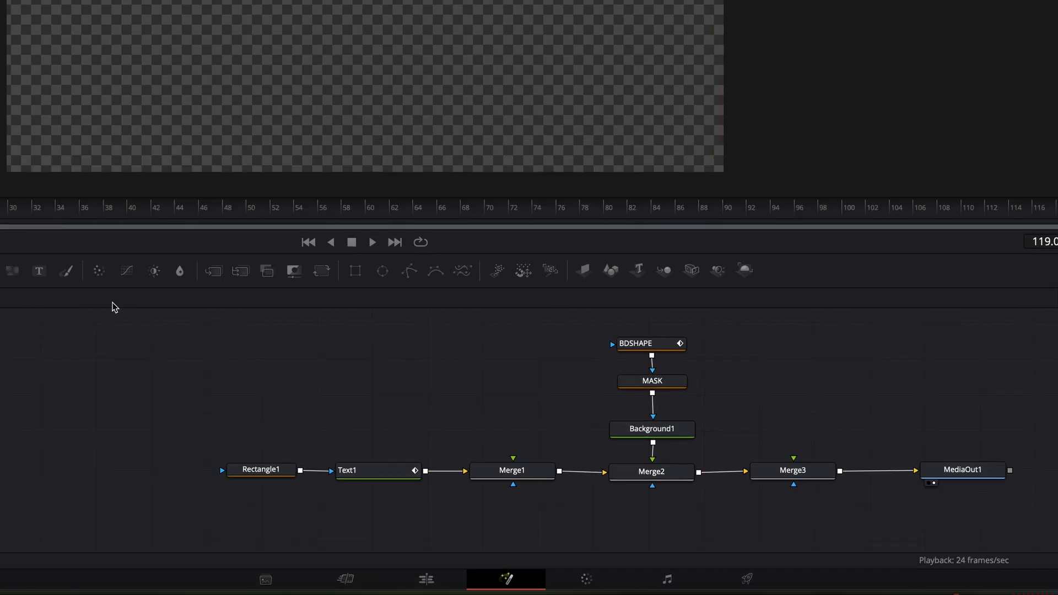
# Add a Text+ node as the foreground of Merge3 and line it up directly above the merge.
pyautogui.moveTo(39, 272); pyautogui.dragTo(793, 456)
pyautogui.moveTo(803, 402); pyautogui.dragTo(799, 409)
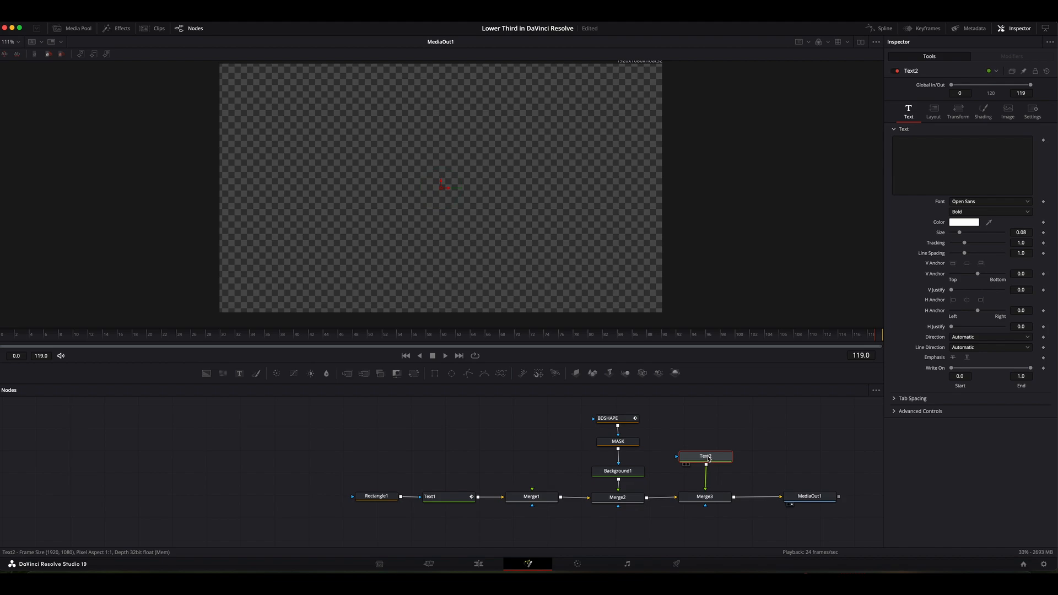
pyautogui.moveTo(708, 458); pyautogui.dragTo(708, 460)
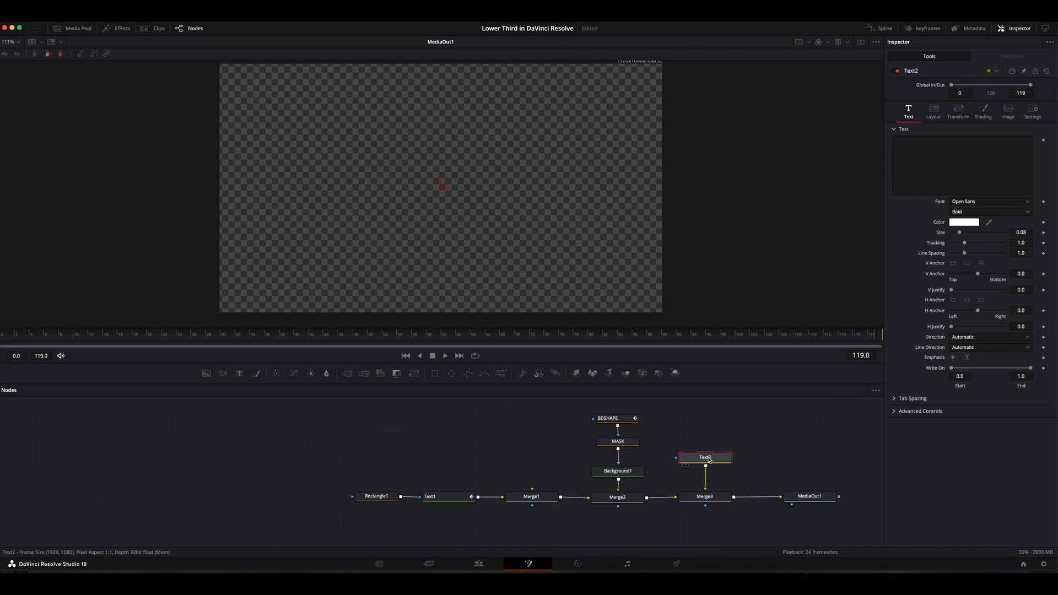
# Enter "Managing Director" as Text2's content and reduce its size to 0.0472.
pyautogui.click(911, 173)
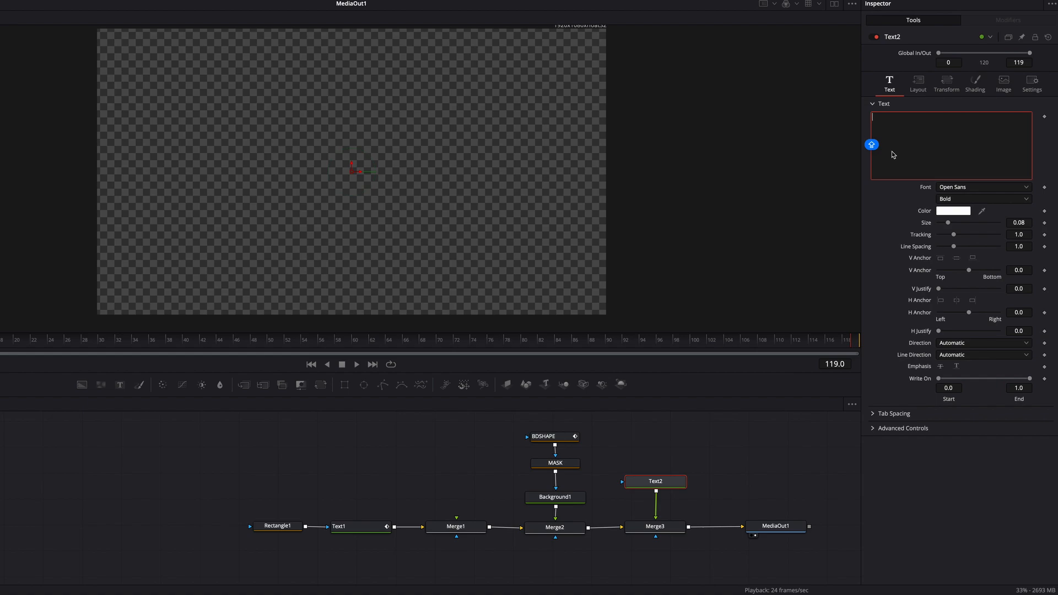
pyautogui.write('Managing')
pyautogui.click(893, 154)
pyautogui.write('Director')
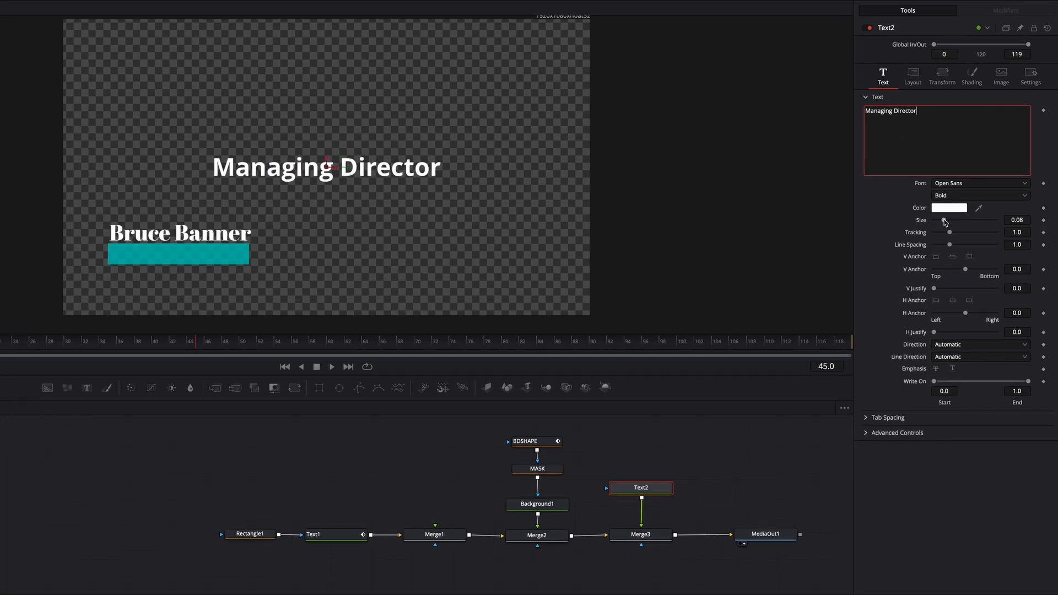
pyautogui.moveTo(947, 220); pyautogui.dragTo(941, 222)
# Position the Text2 title over the teal bar at center X 0.214, Y 0.214.
pyautogui.click(912, 76)
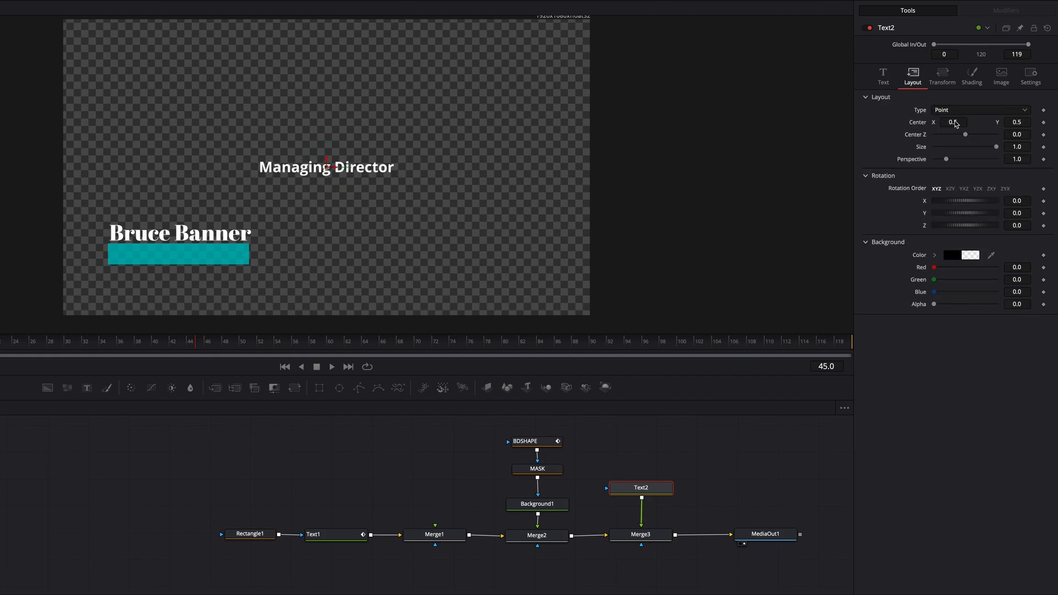
pyautogui.moveTo(957, 125); pyautogui.dragTo(901, 124)
pyautogui.moveTo(1023, 125); pyautogui.dragTo(967, 124)
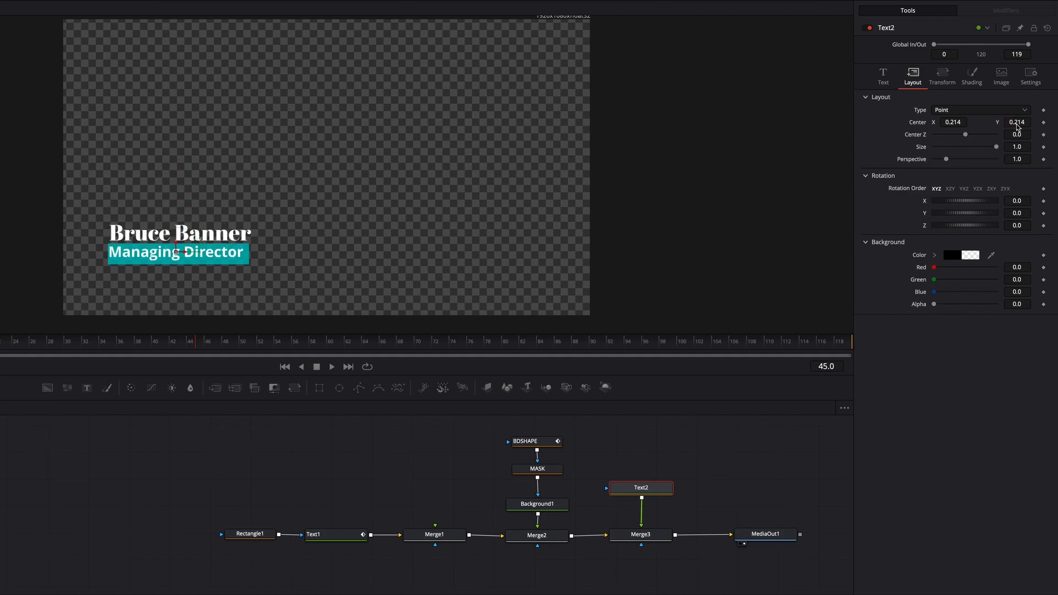
# Reduce the Text2 title's size to 0.0354 and fine-tune its center Y to sit mid-height in the bar.
pyautogui.click(884, 80)
pyautogui.click(912, 78)
pyautogui.click(883, 77)
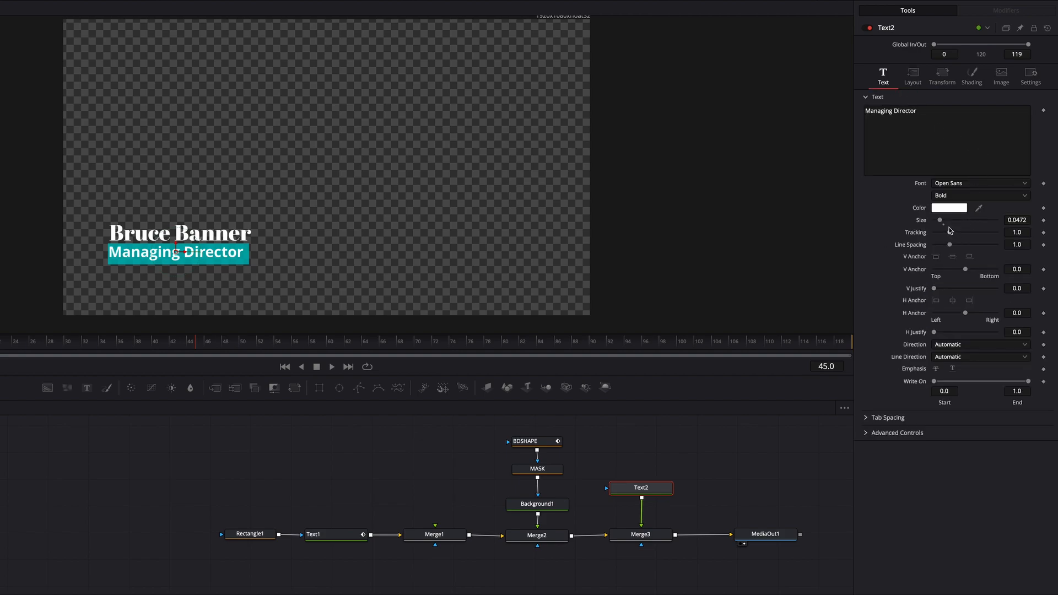
pyautogui.moveTo(940, 220); pyautogui.dragTo(940, 221)
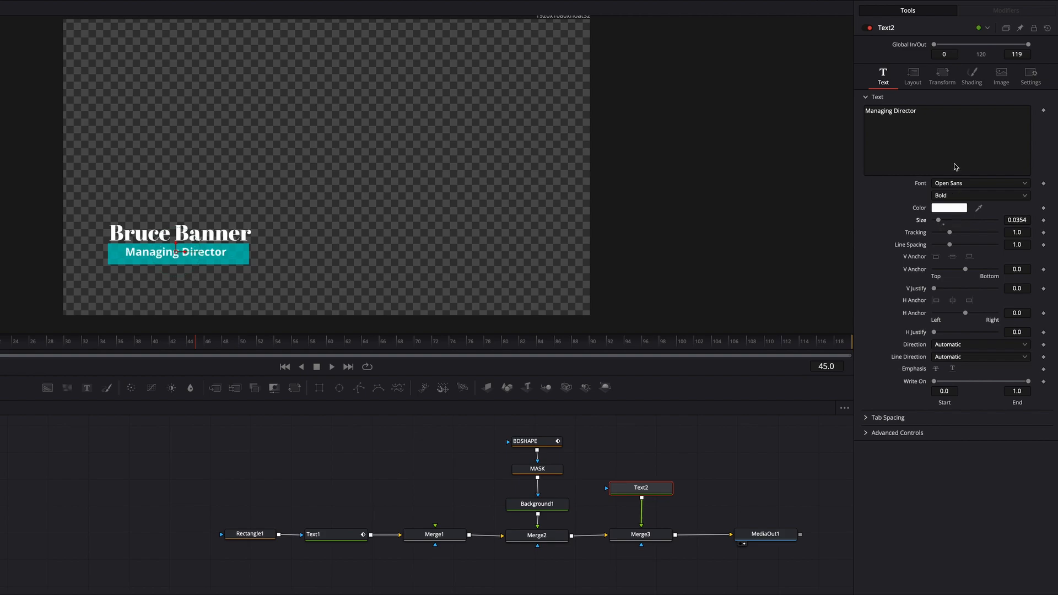
pyautogui.click(922, 88)
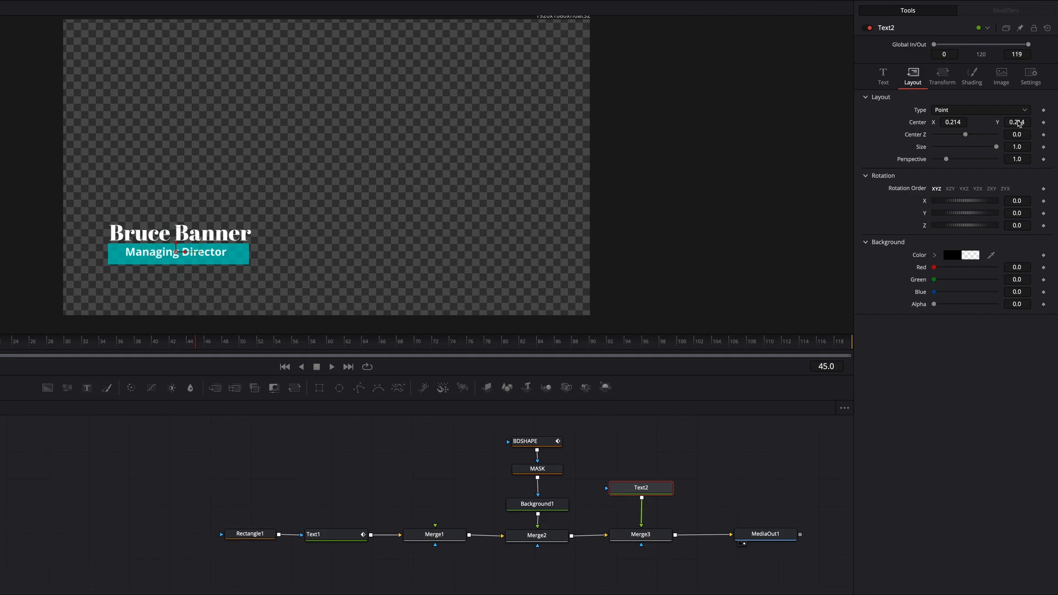
pyautogui.moveTo(1018, 124); pyautogui.dragTo(1018, 123)
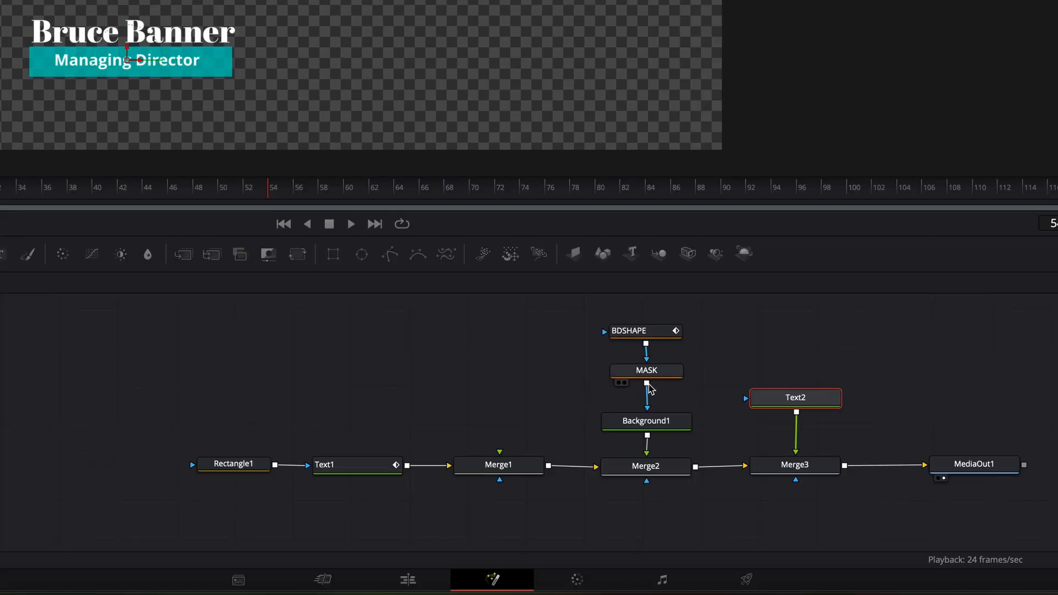
# Connect MASK's output to Merge3's effect mask input as well, and play back the animation.
pyautogui.moveTo(537, 477); pyautogui.dragTo(563, 500)
pyautogui.moveTo(683, 417); pyautogui.dragTo(799, 483)
pyautogui.press('space')
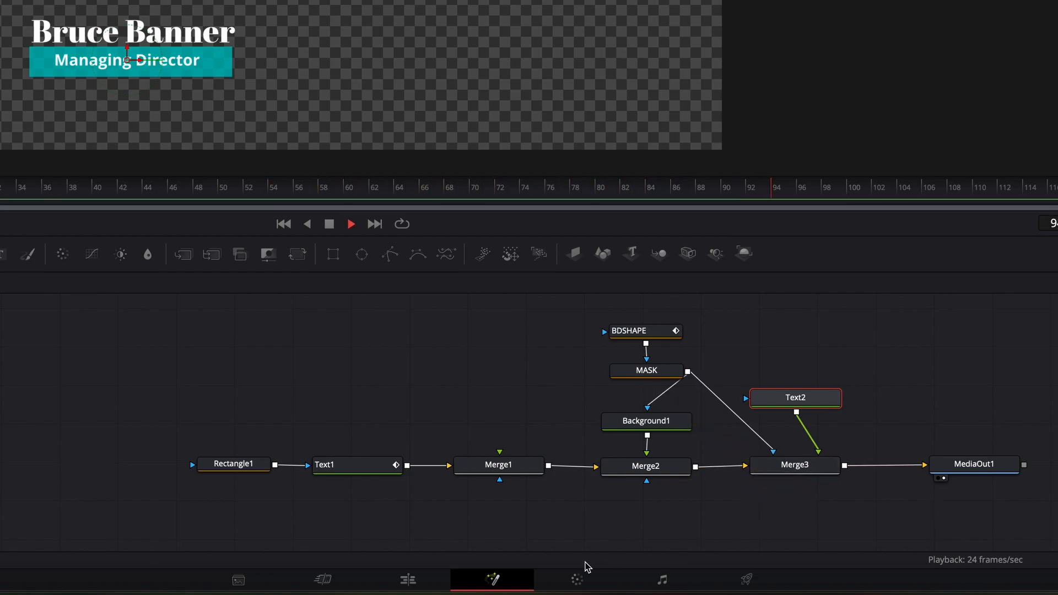